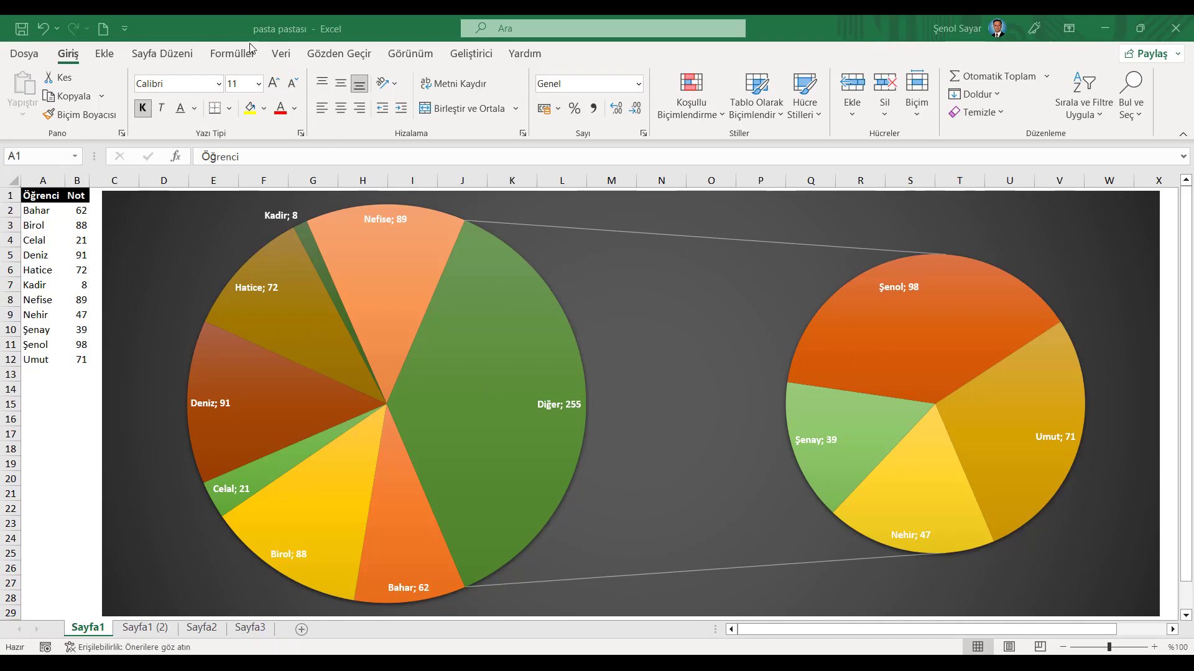
# - Reshuffle the RANDBETWEEN grades fourteen times with Formüller > Şimdi Hesapla, then go to sheet Sayfa1 (2)
pyautogui.click(233, 55)
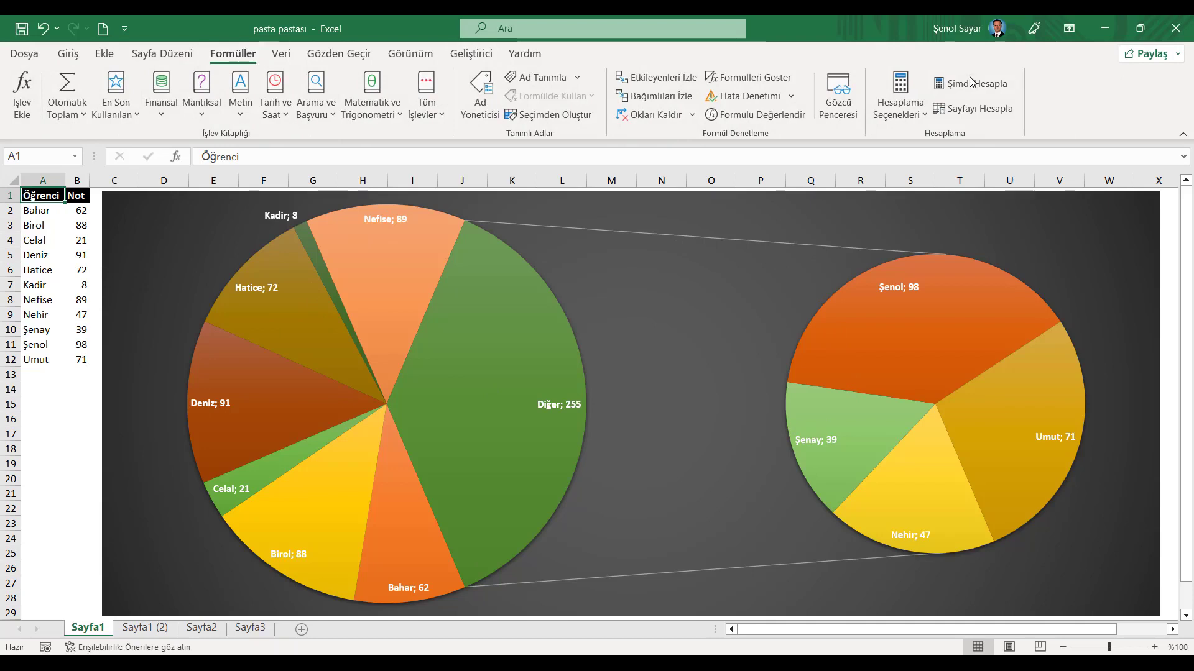
pyautogui.click(973, 84)
pyautogui.click(973, 84)
pyautogui.click(973, 84)
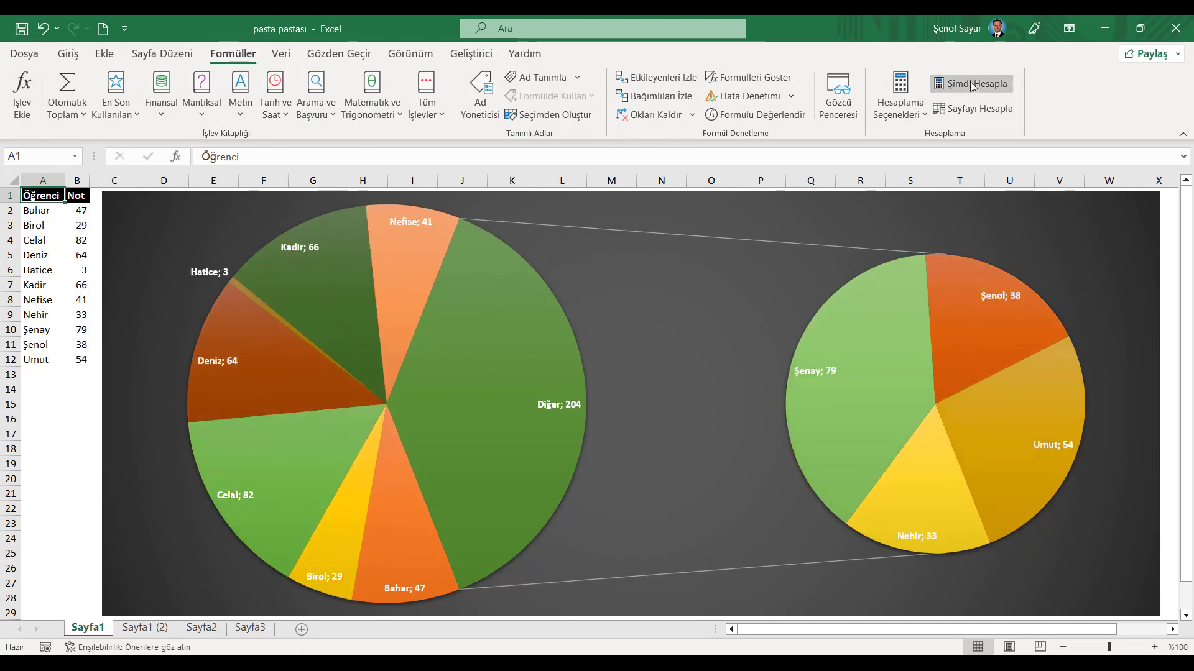
pyautogui.click(973, 84)
pyautogui.click(973, 84)
pyautogui.click(973, 84)
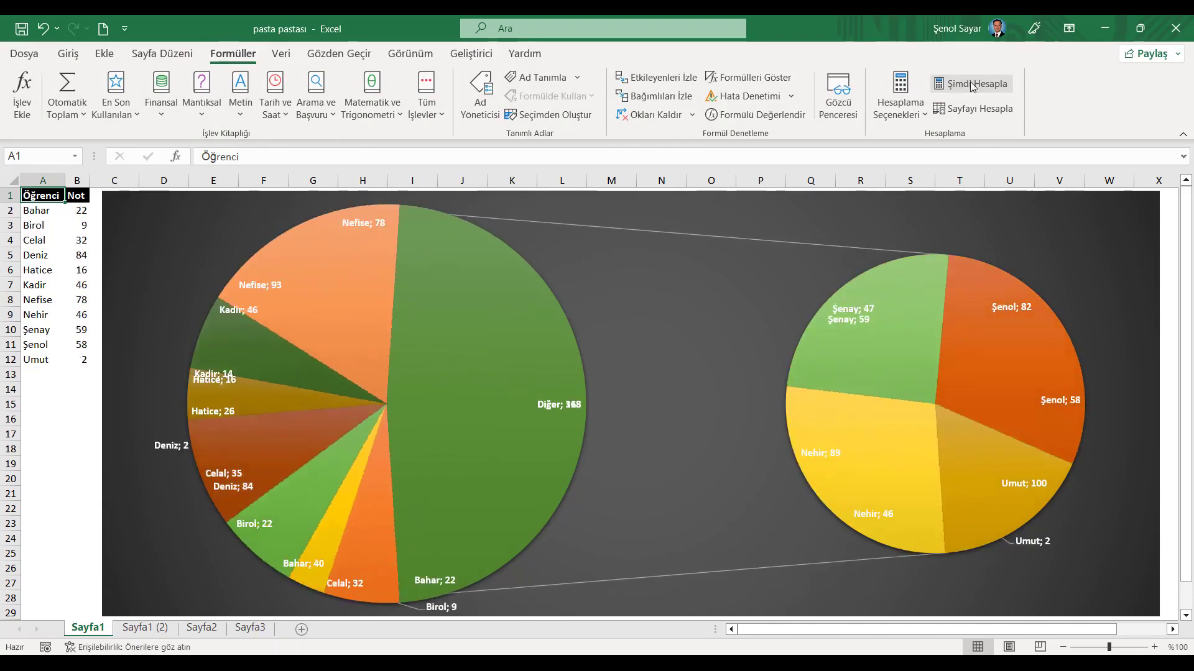
pyautogui.click(973, 84)
pyautogui.click(973, 84)
pyautogui.click(973, 84)
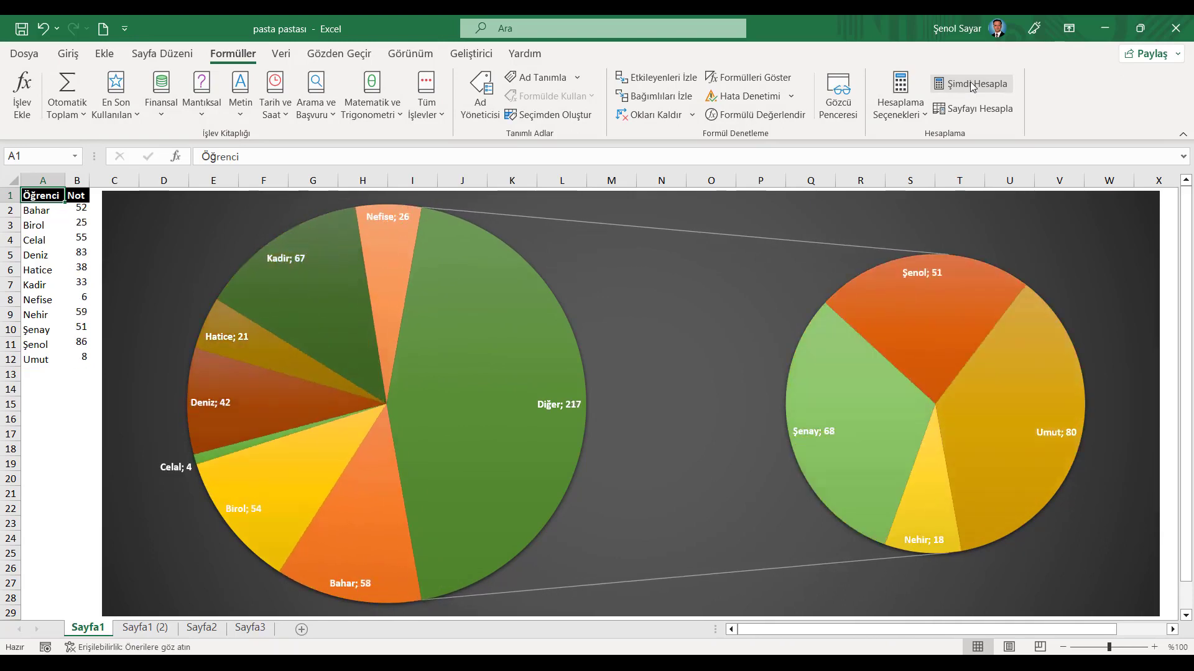
pyautogui.click(973, 84)
pyautogui.click(973, 84)
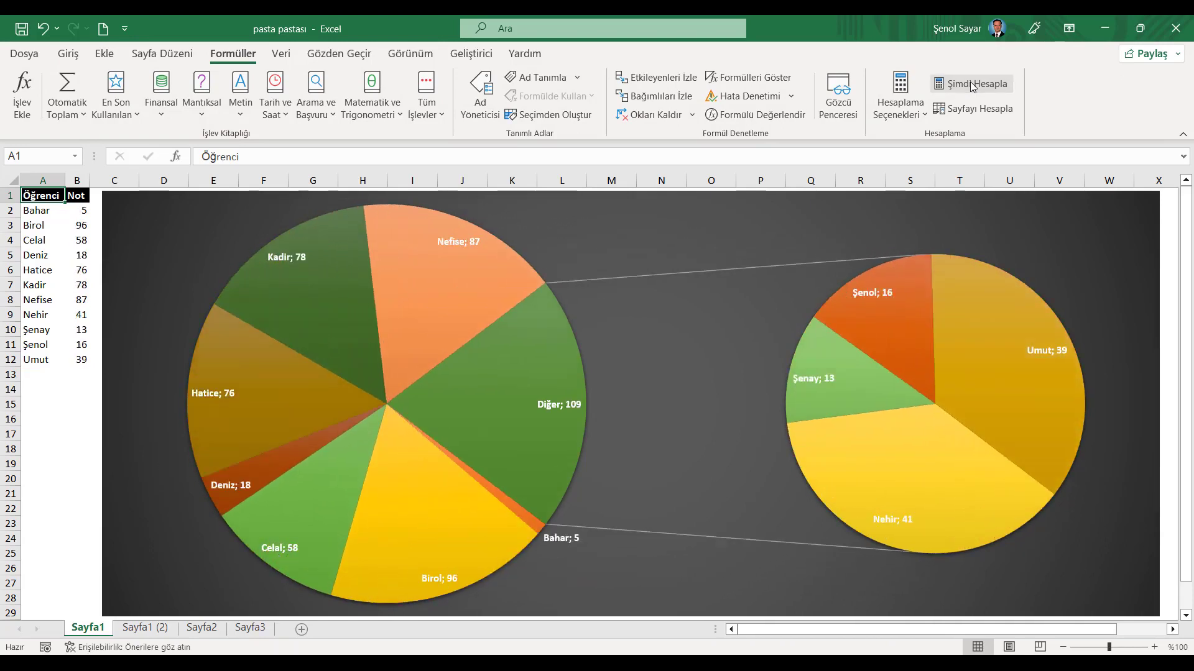
pyautogui.click(973, 84)
pyautogui.click(973, 84)
pyautogui.click(973, 84)
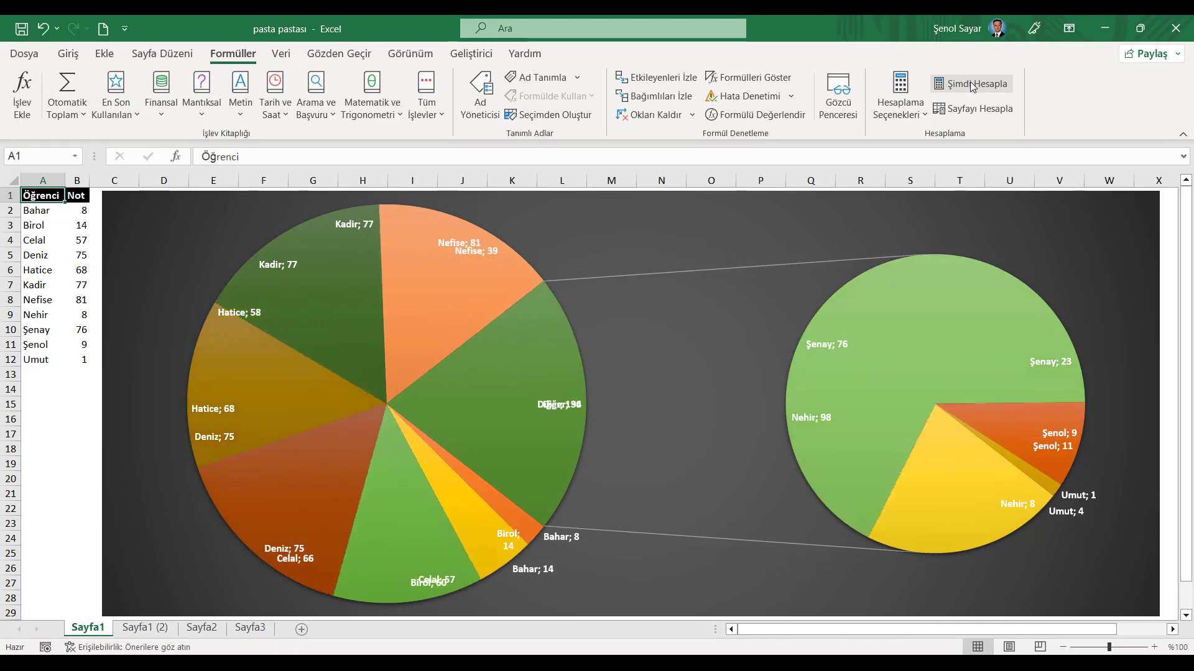
pyautogui.click(145, 628)
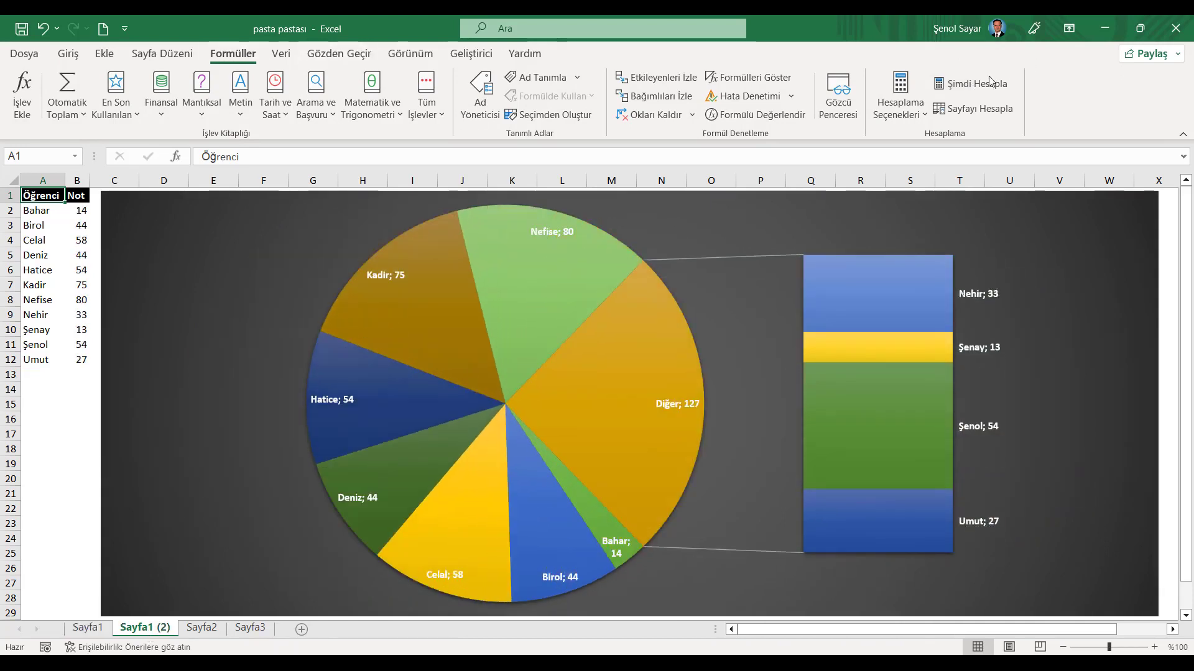
# - Recalculate the grades nine times on Sayfa1 (2), then select the Öğrenci and Not columns A:B
pyautogui.click(986, 85)
pyautogui.click(987, 85)
pyautogui.click(986, 85)
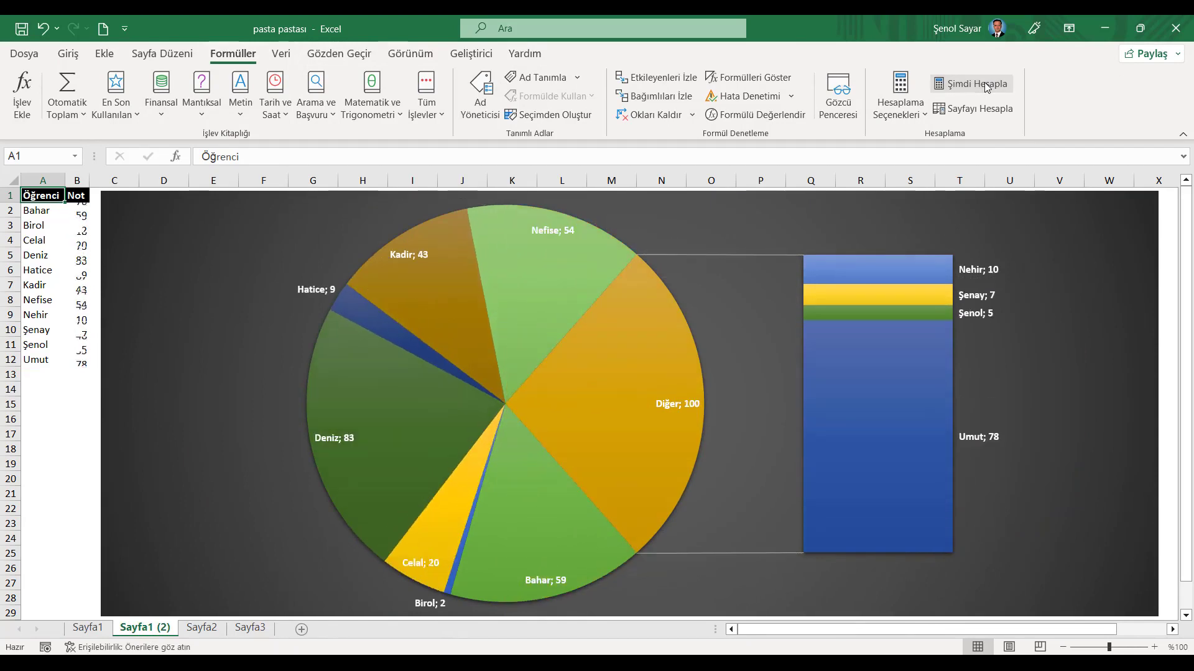
pyautogui.click(986, 85)
pyautogui.click(986, 85)
pyautogui.click(987, 86)
pyautogui.click(987, 85)
pyautogui.click(987, 85)
pyautogui.click(987, 85)
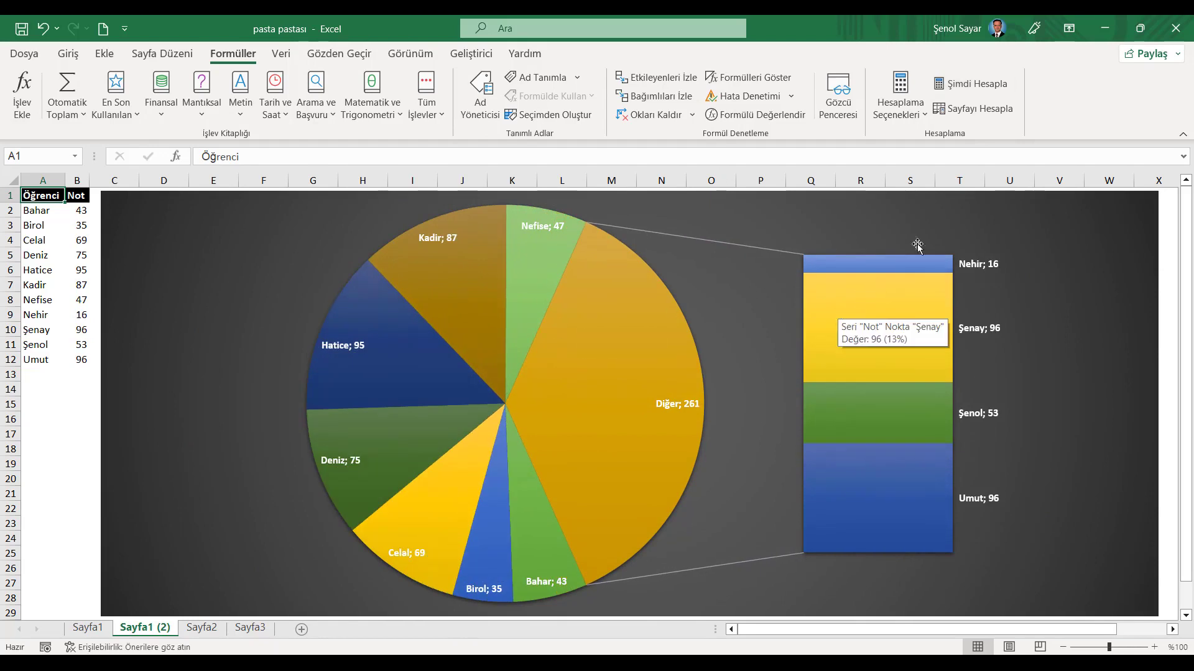
pyautogui.moveTo(42, 183); pyautogui.dragTo(78, 181)
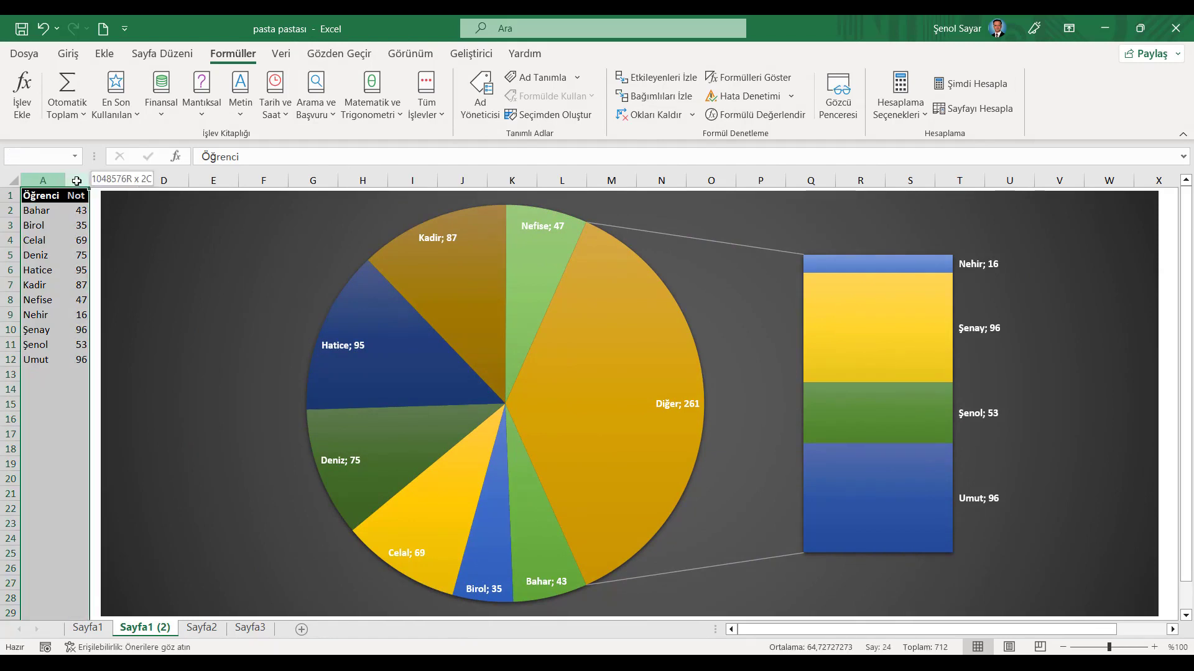
# - Copy columns A:B and paste them as values into A1 of Sayfa2
pyautogui.click(70, 54)
pyautogui.click(67, 96)
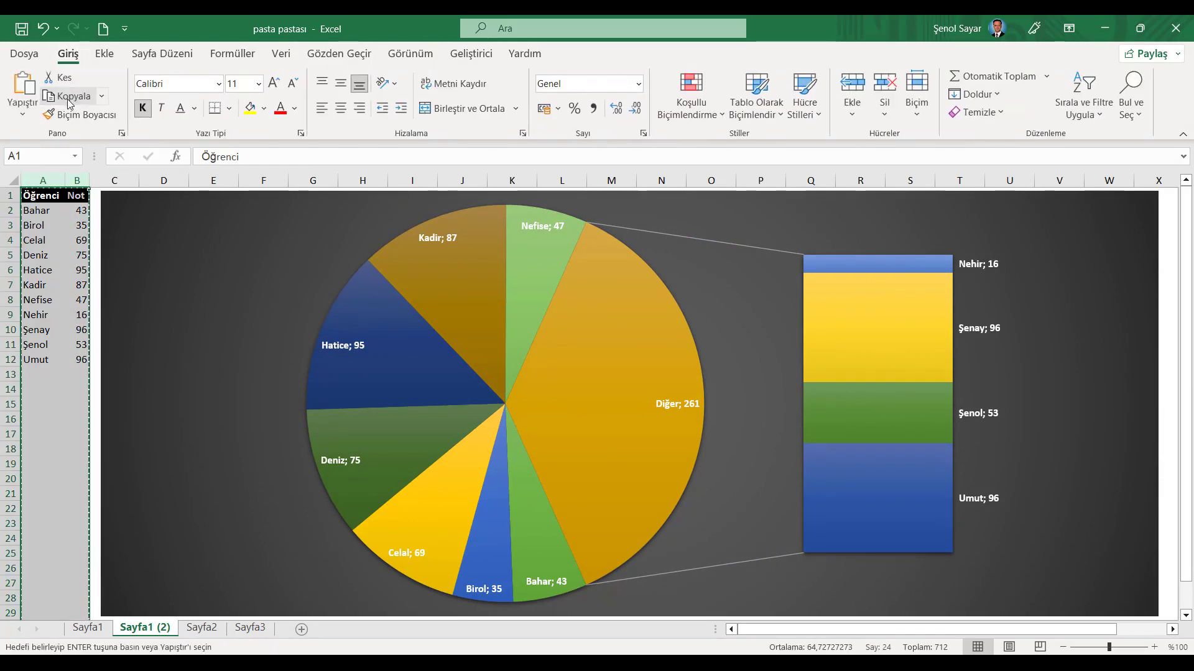
pyautogui.click(205, 629)
pyautogui.rightClick(48, 198)
pyautogui.click(87, 328)
pyautogui.click(48, 293)
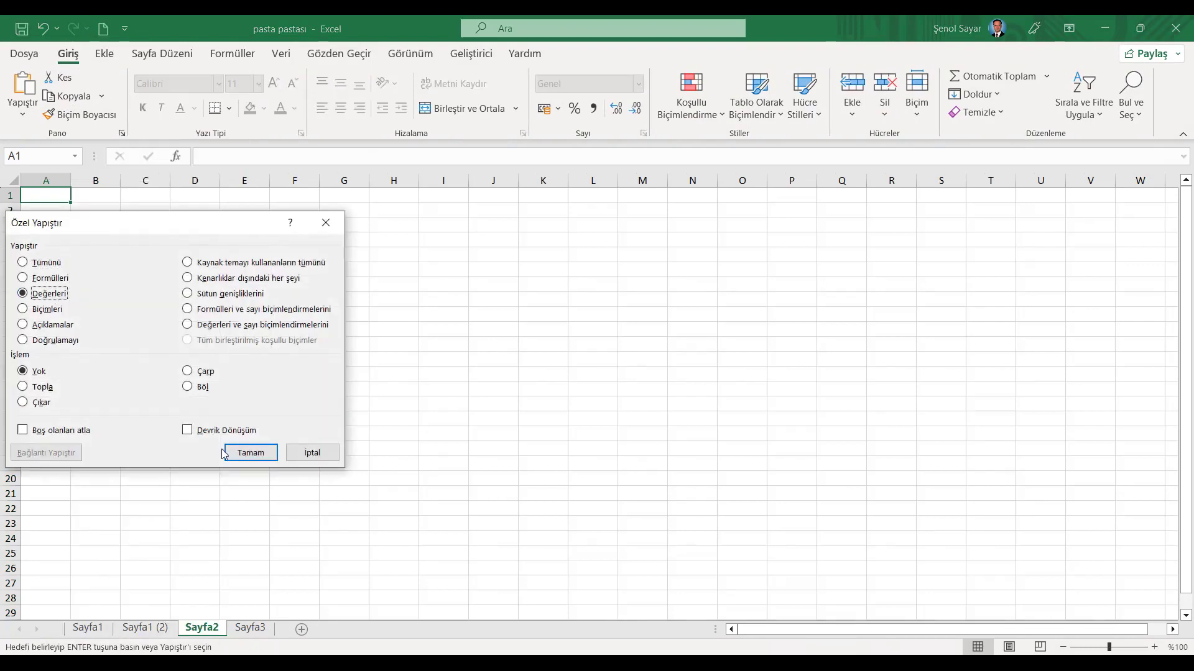
pyautogui.click(228, 452)
# - Paste the copied formatting onto the table at A1 with Özel Yapıştır > Biçimleri
pyautogui.rightClick(45, 195)
pyautogui.click(69, 325)
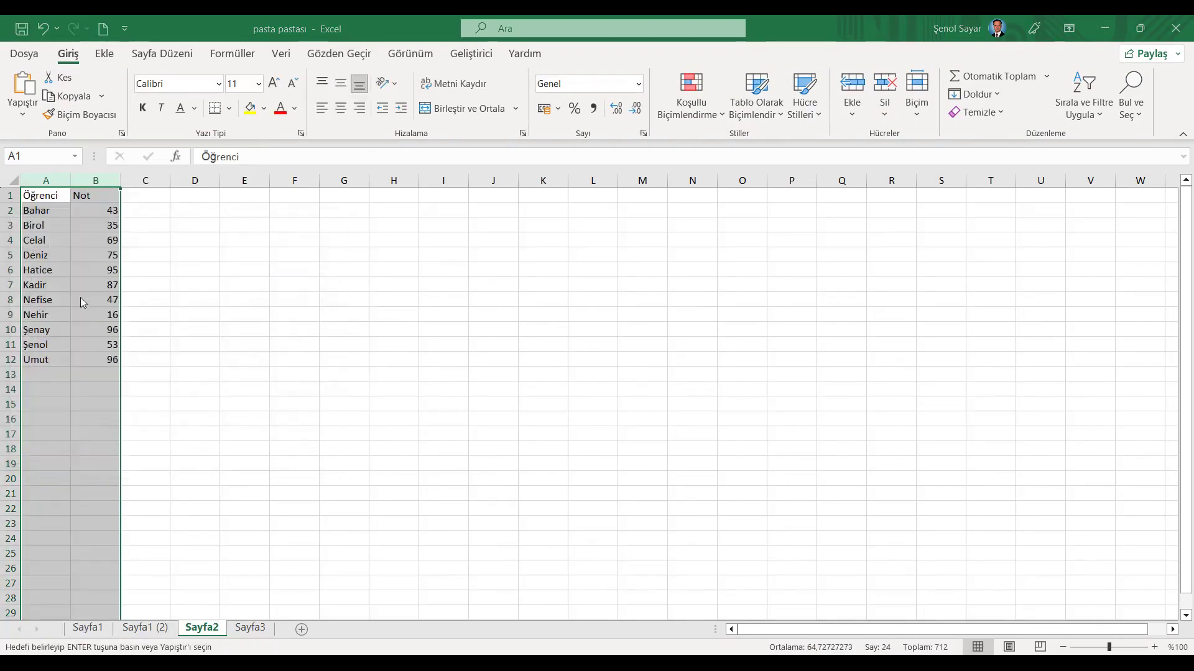
pyautogui.click(47, 313)
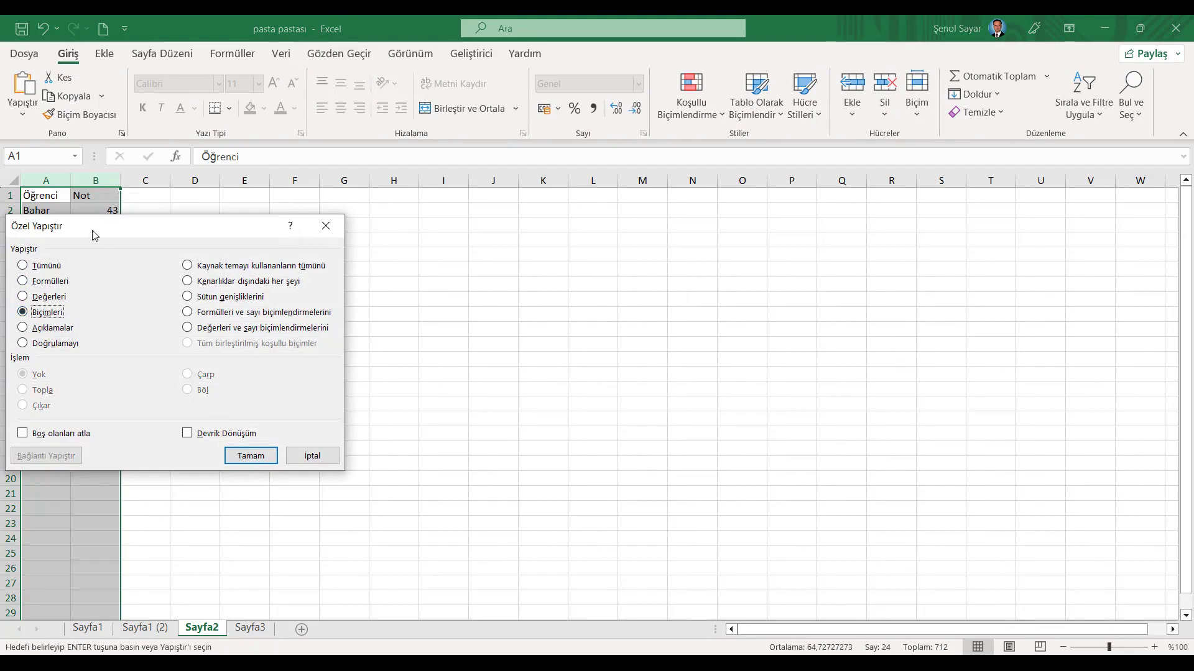
pyautogui.click(251, 455)
# - Autofit all column widths on Sayfa2 and exit copy mode
pyautogui.click(12, 180)
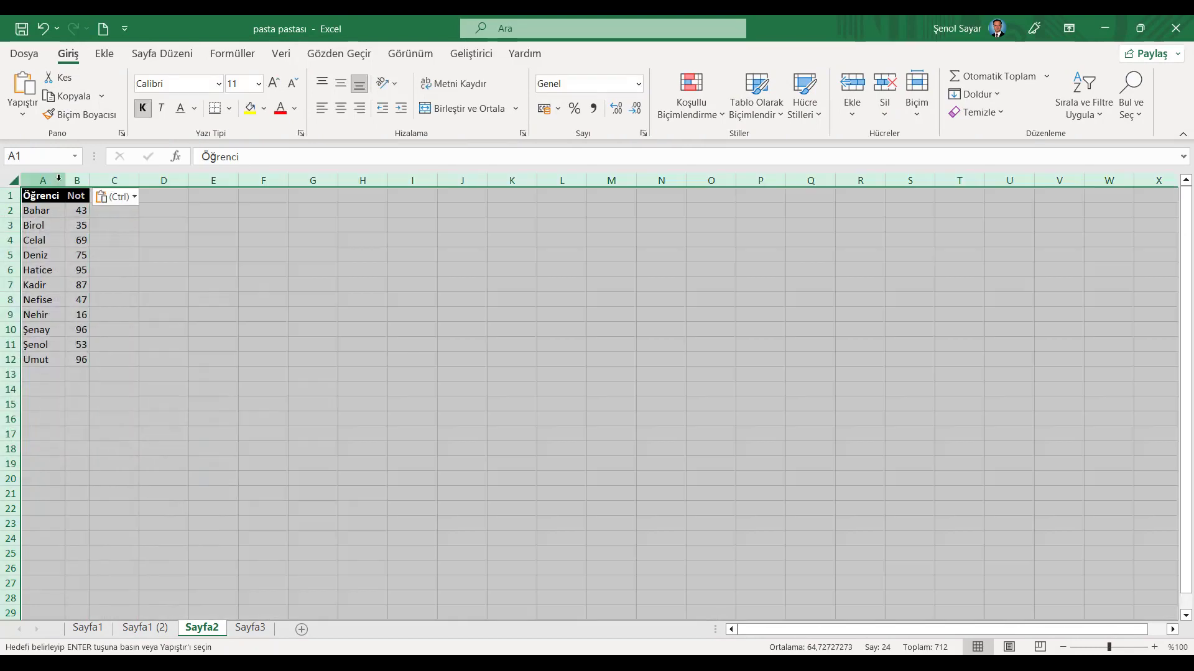
pyautogui.doubleClick(65, 179)
pyautogui.click(44, 197)
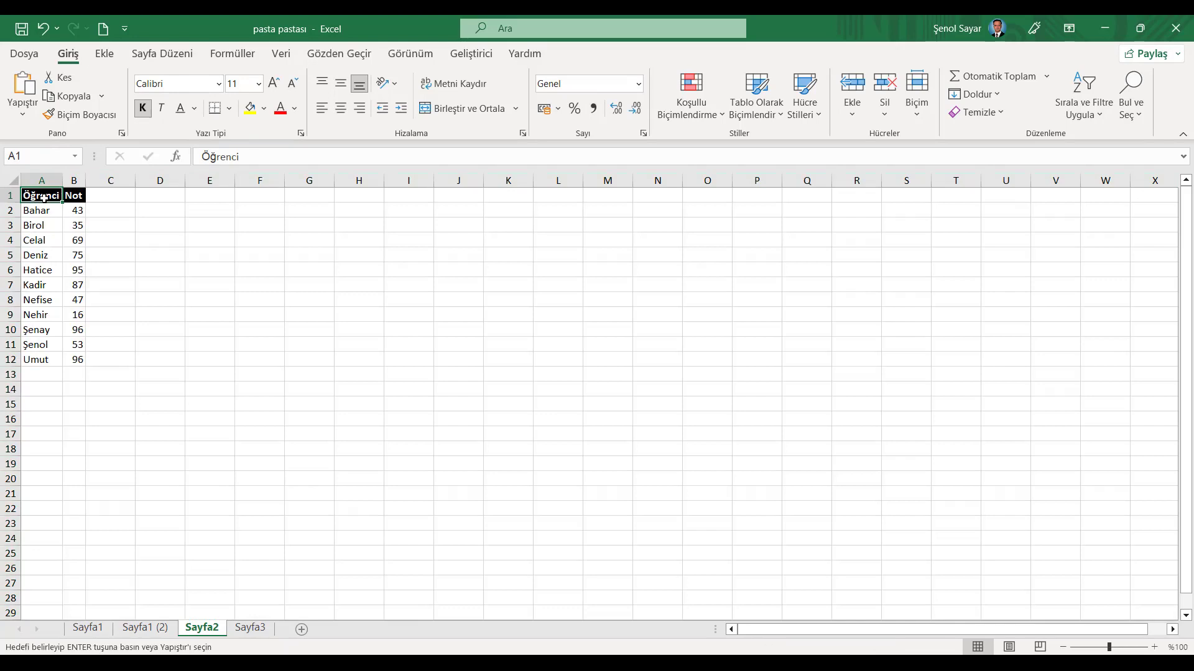
pyautogui.press('Escape')
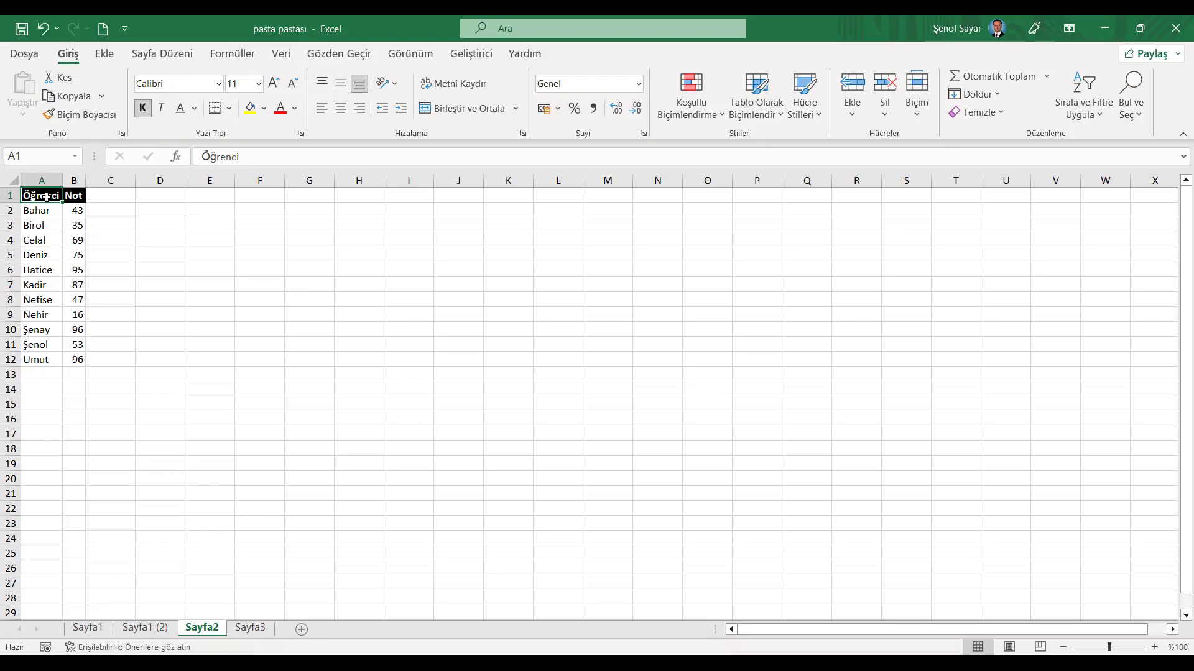
# - Insert a Pasta Pastası (pie-of-pie) chart from Ekle > Tüm Grafikler > Pasta
pyautogui.click(104, 53)
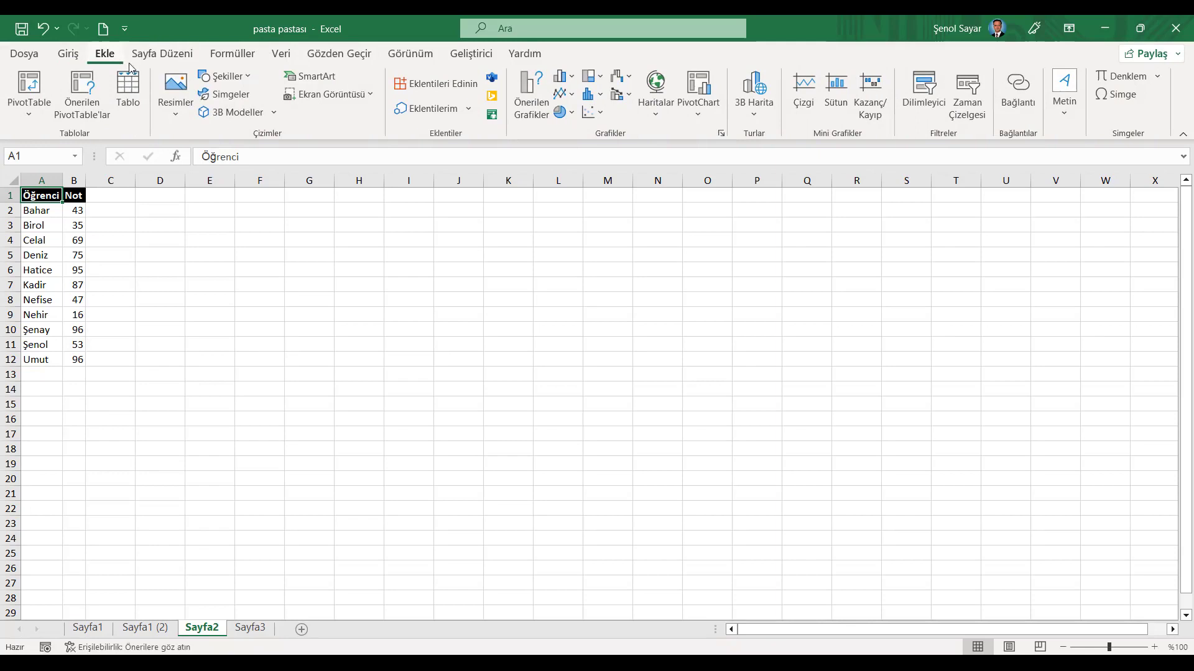
pyautogui.click(721, 133)
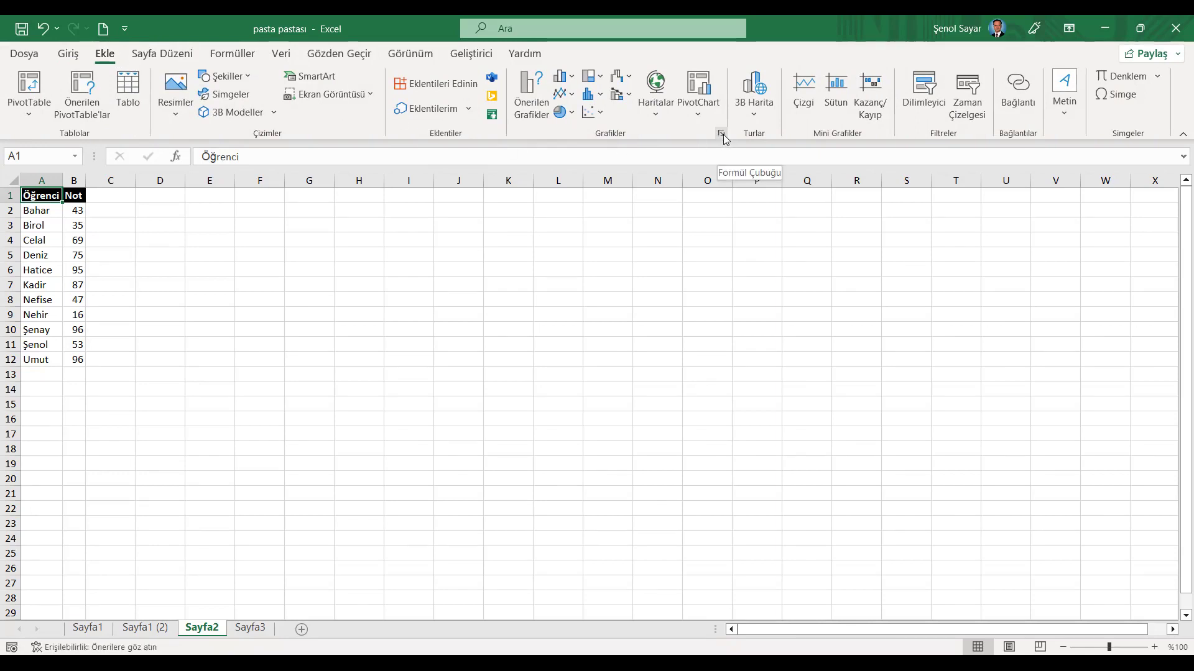
pyautogui.click(470, 139)
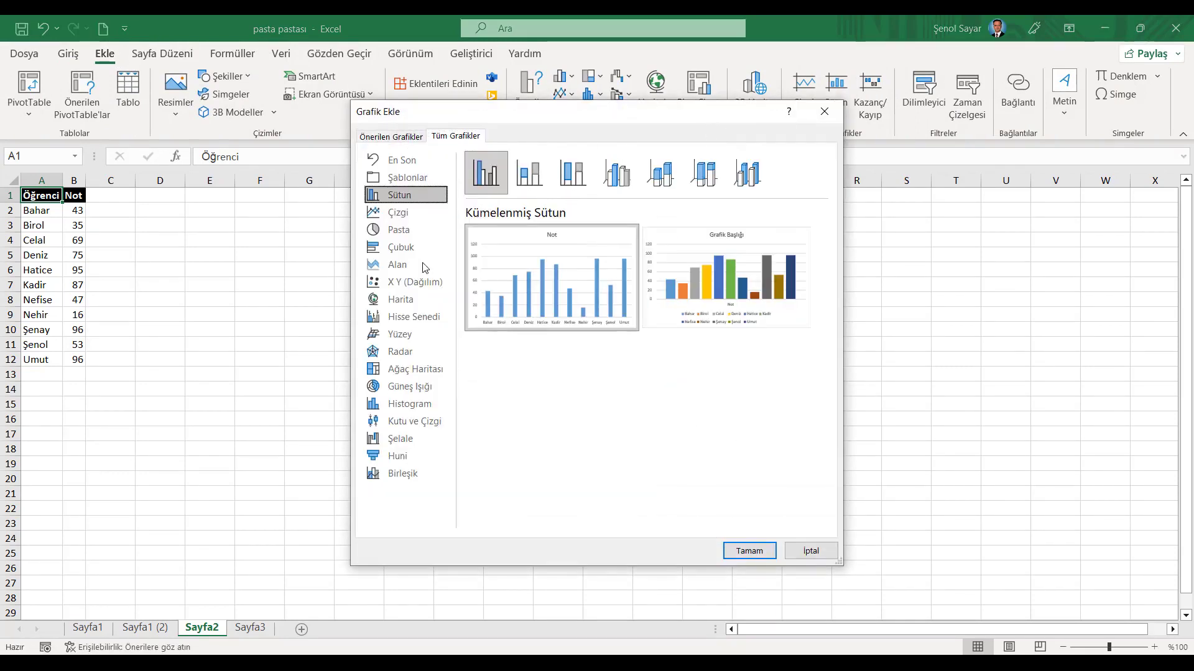
pyautogui.click(408, 233)
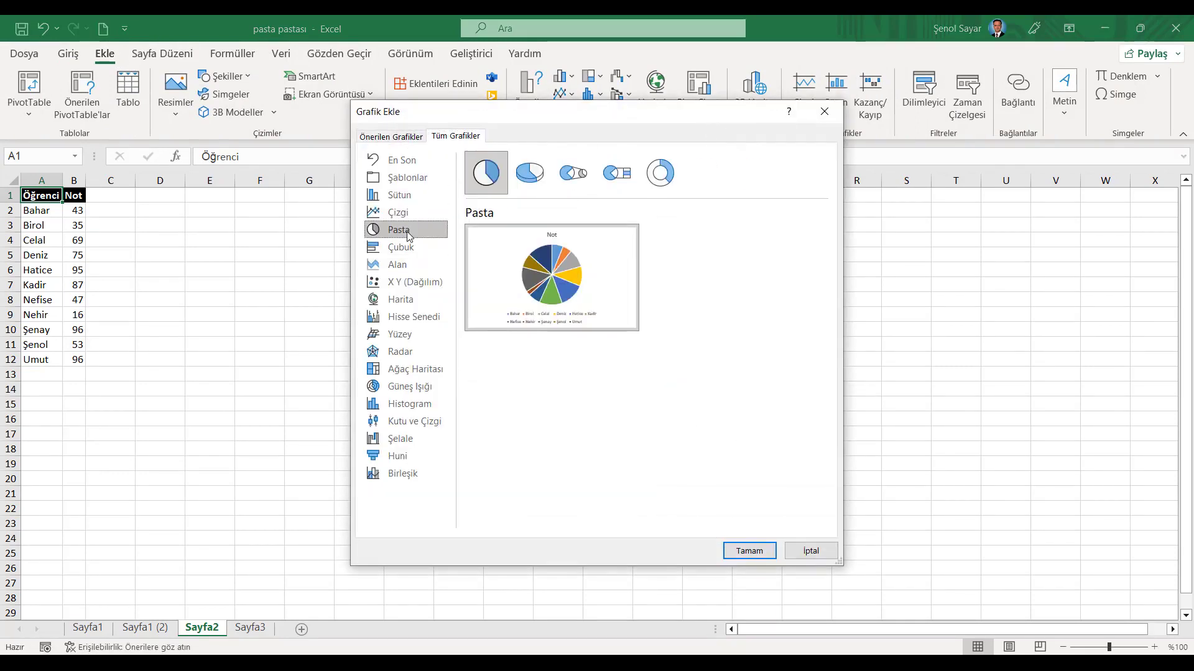
pyautogui.click(578, 175)
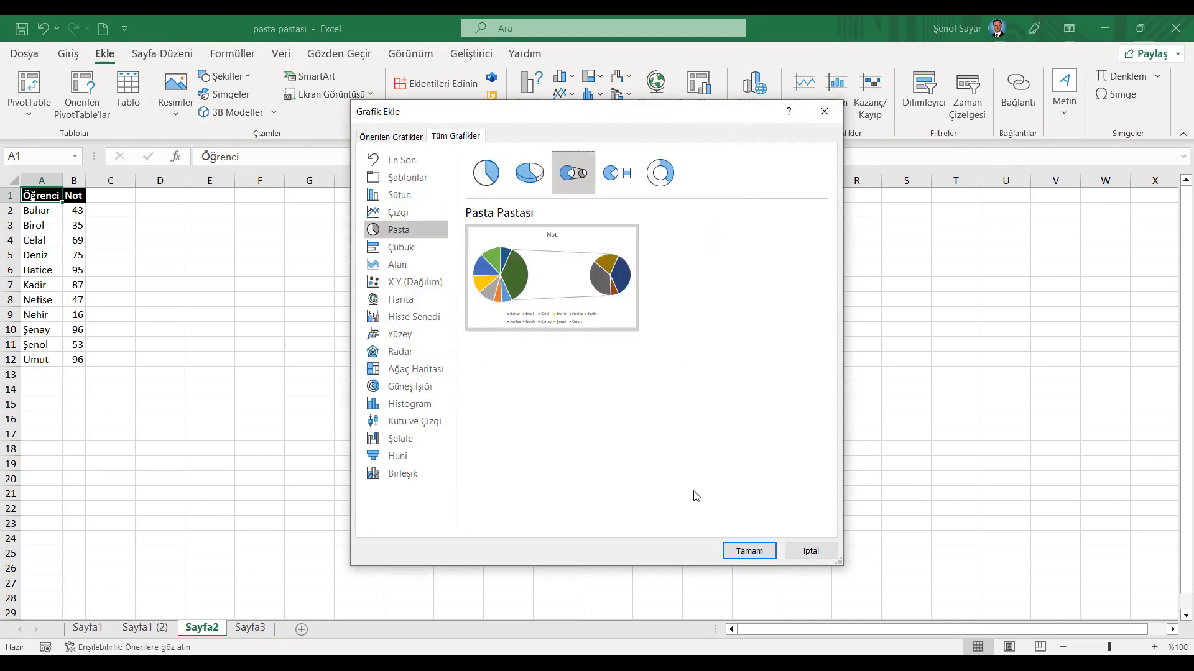
pyautogui.click(752, 553)
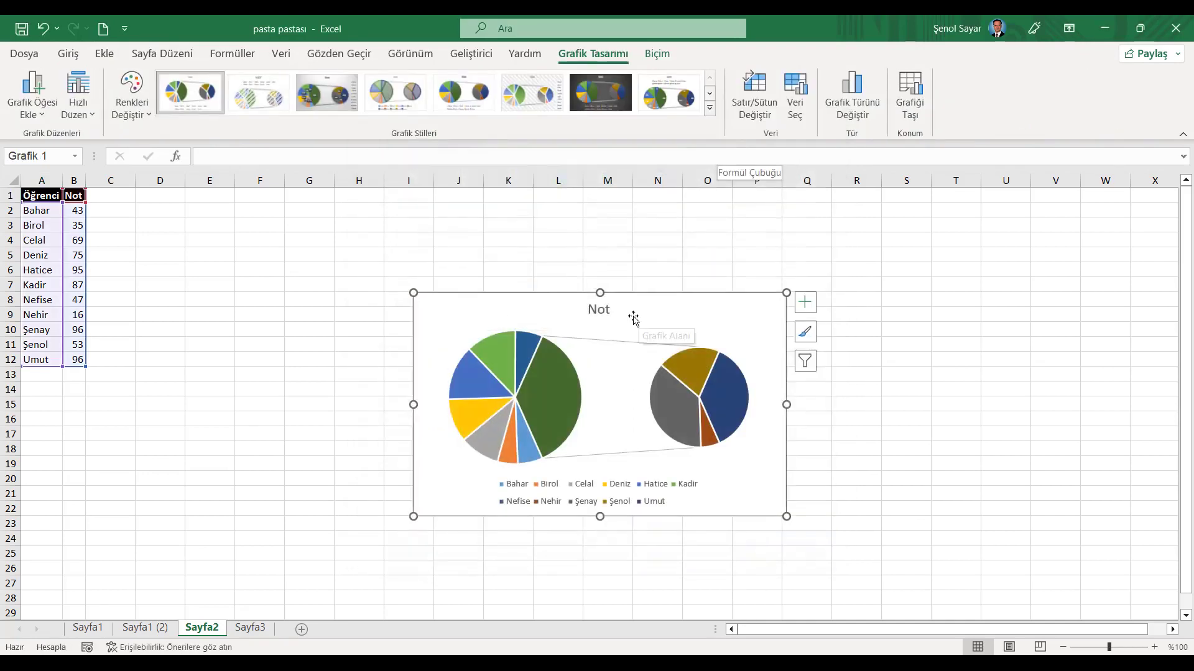
# - Drag the chart beside the grade table and stretch it across most of the sheet
pyautogui.moveTo(628, 298)
pyautogui.mouseDown()
pyautogui.moveTo(449, 257)
pyautogui.moveTo(386, 214)
pyautogui.mouseUp()
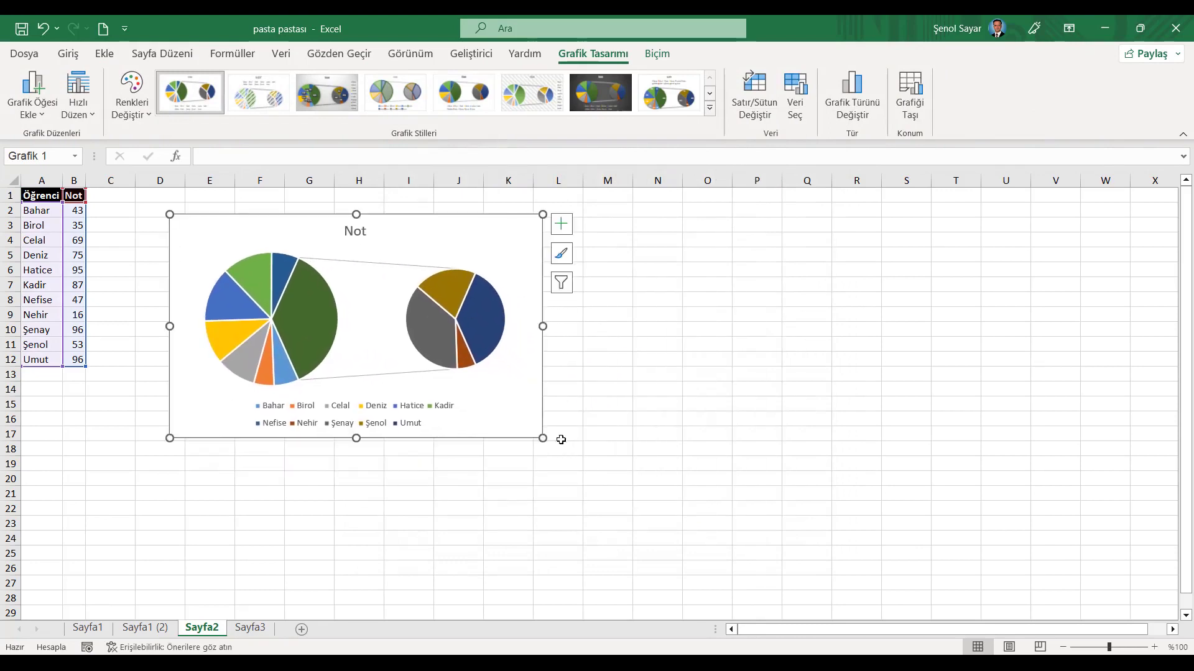
pyautogui.moveTo(543, 438); pyautogui.dragTo(1080, 580)
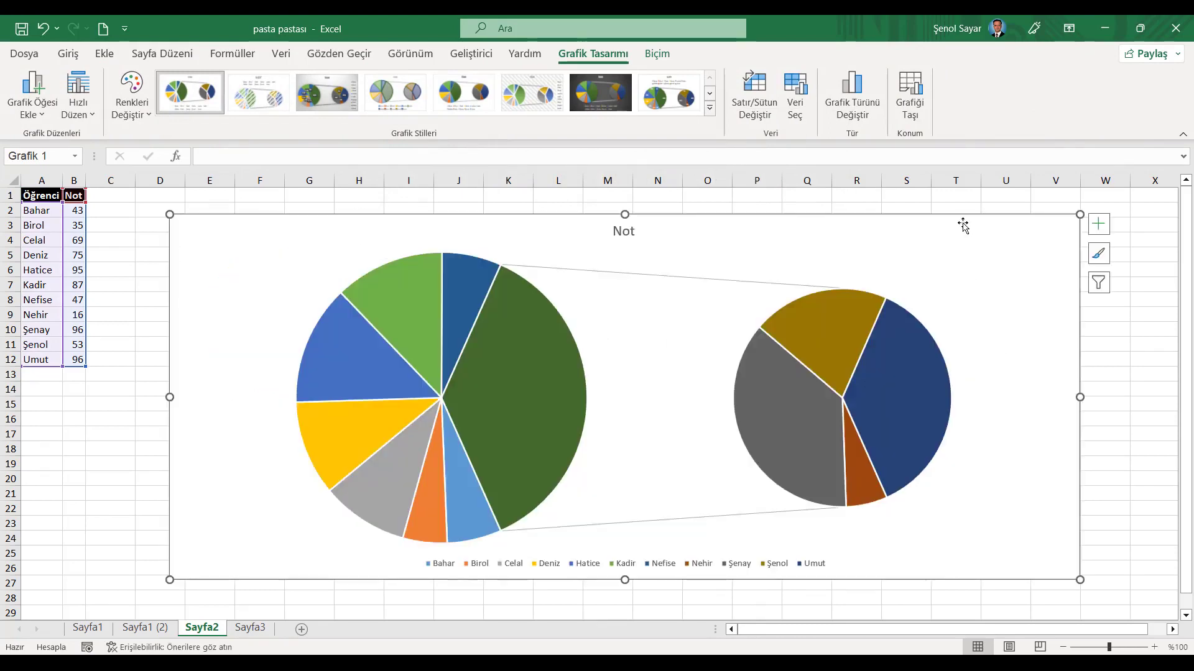
pyautogui.moveTo(966, 214); pyautogui.dragTo(967, 210)
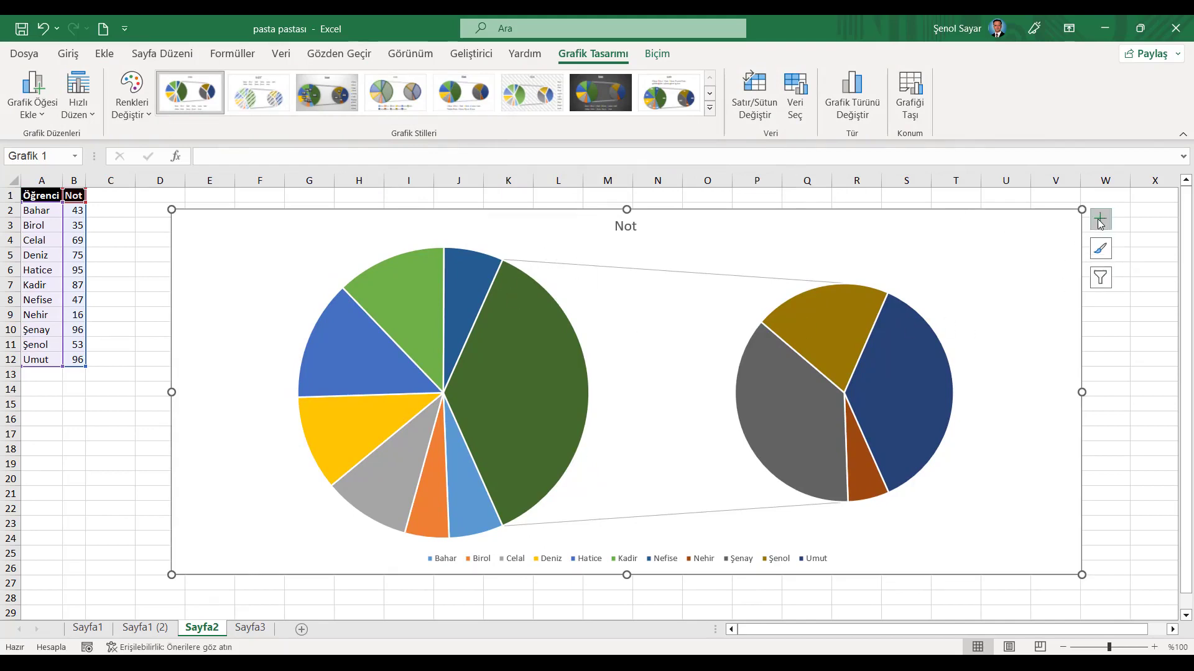
# - Remove the chart title and legend, and turn on data labels for the slices
pyautogui.click(1101, 219)
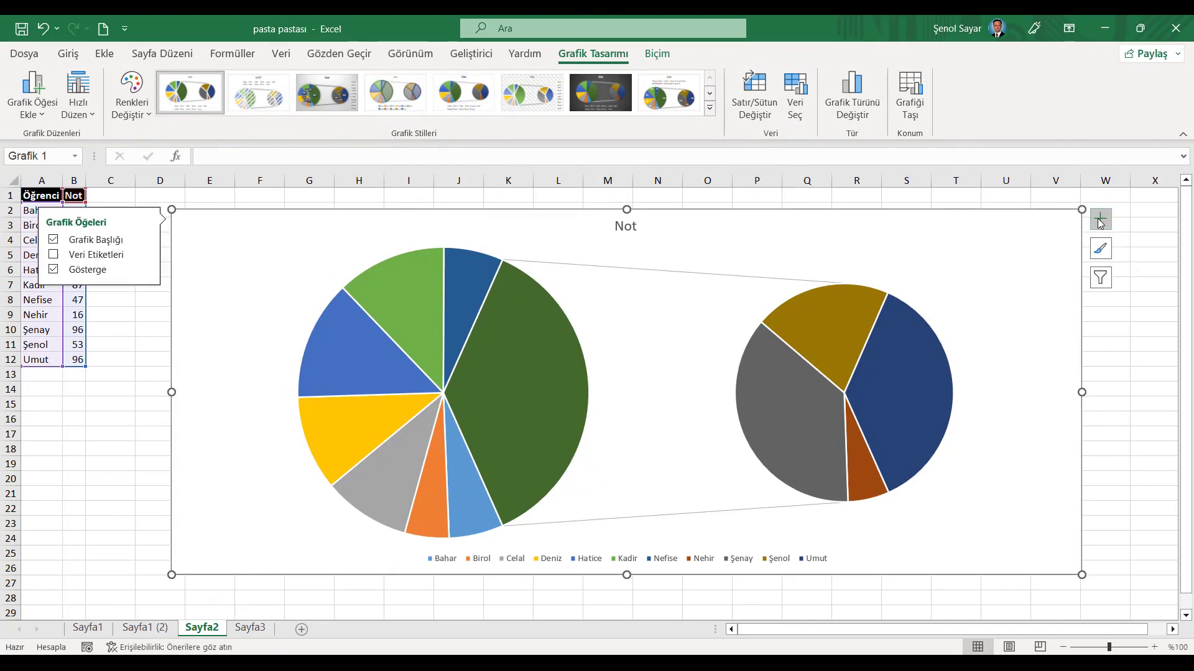
pyautogui.click(54, 240)
pyautogui.click(54, 269)
pyautogui.click(54, 254)
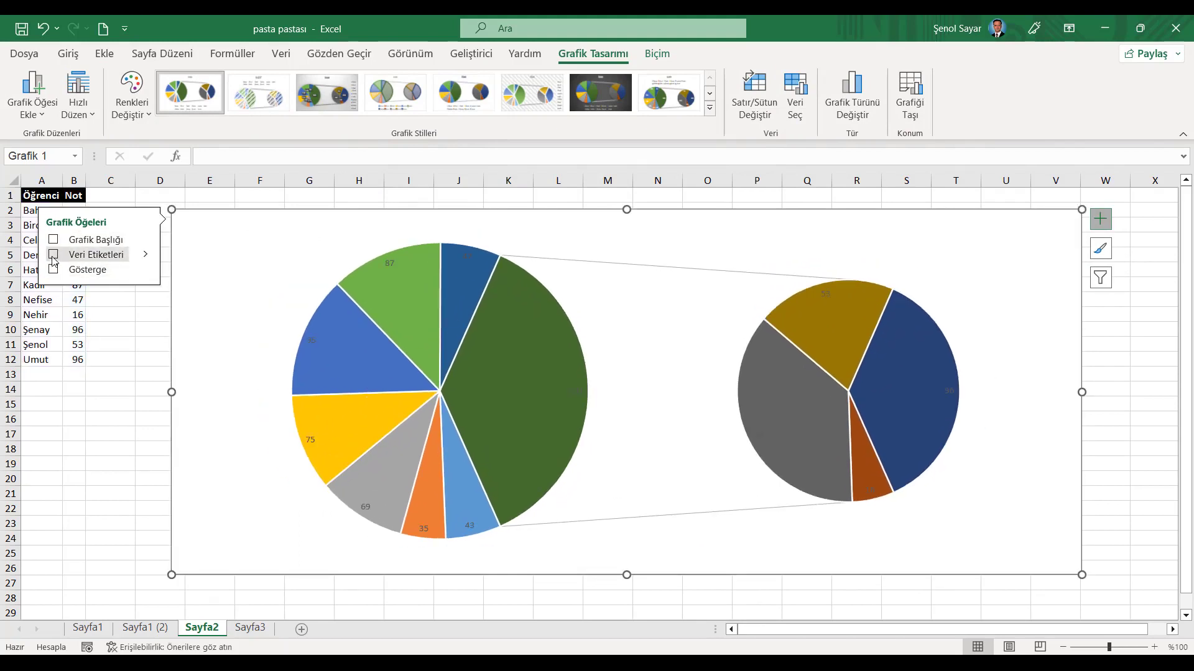
# - Make the data labels bold, white and one font size larger (11)
pyautogui.click(389, 272)
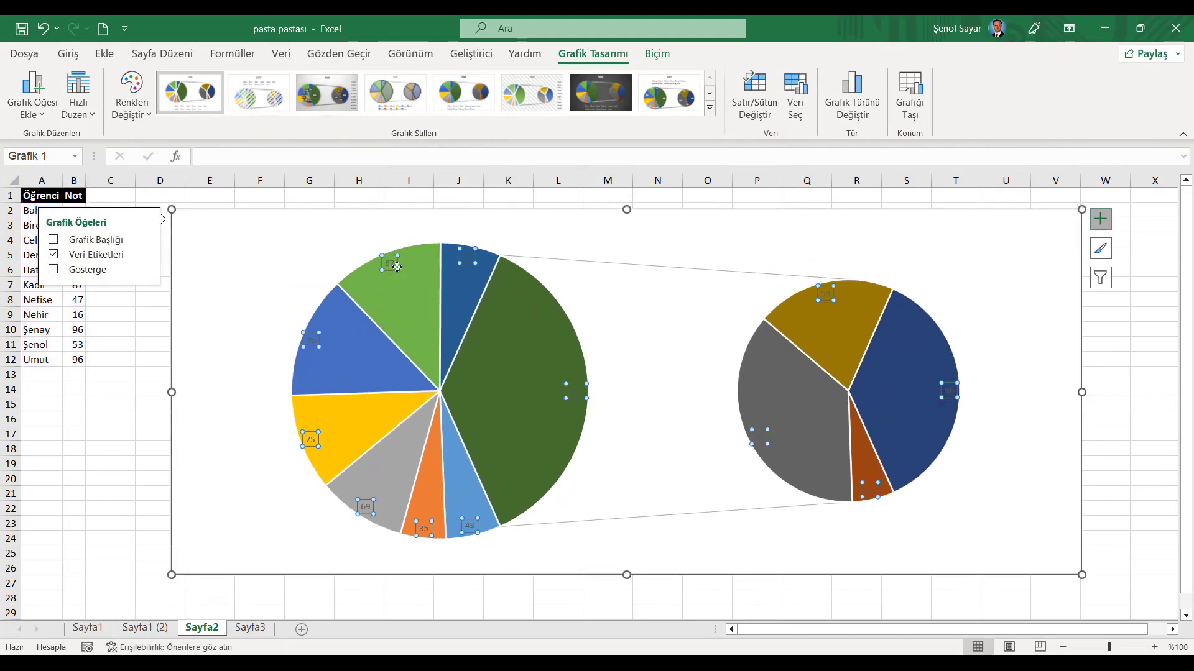
pyautogui.click(68, 53)
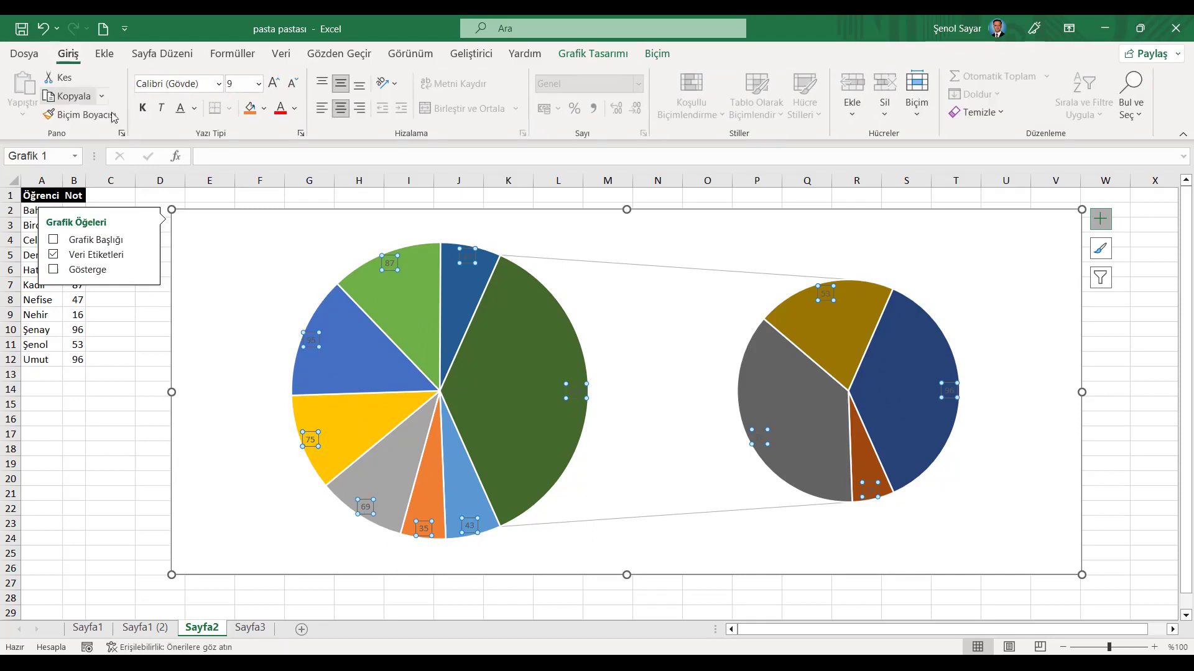
pyautogui.click(142, 108)
pyautogui.click(295, 110)
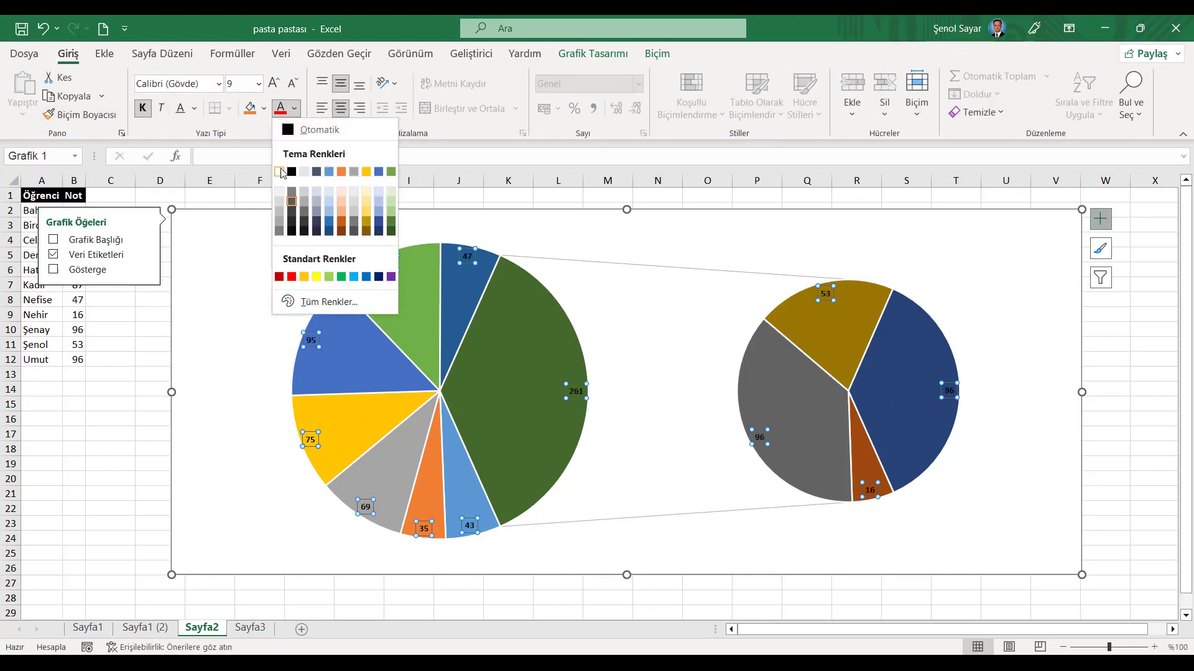
pyautogui.click(279, 171)
pyautogui.click(274, 84)
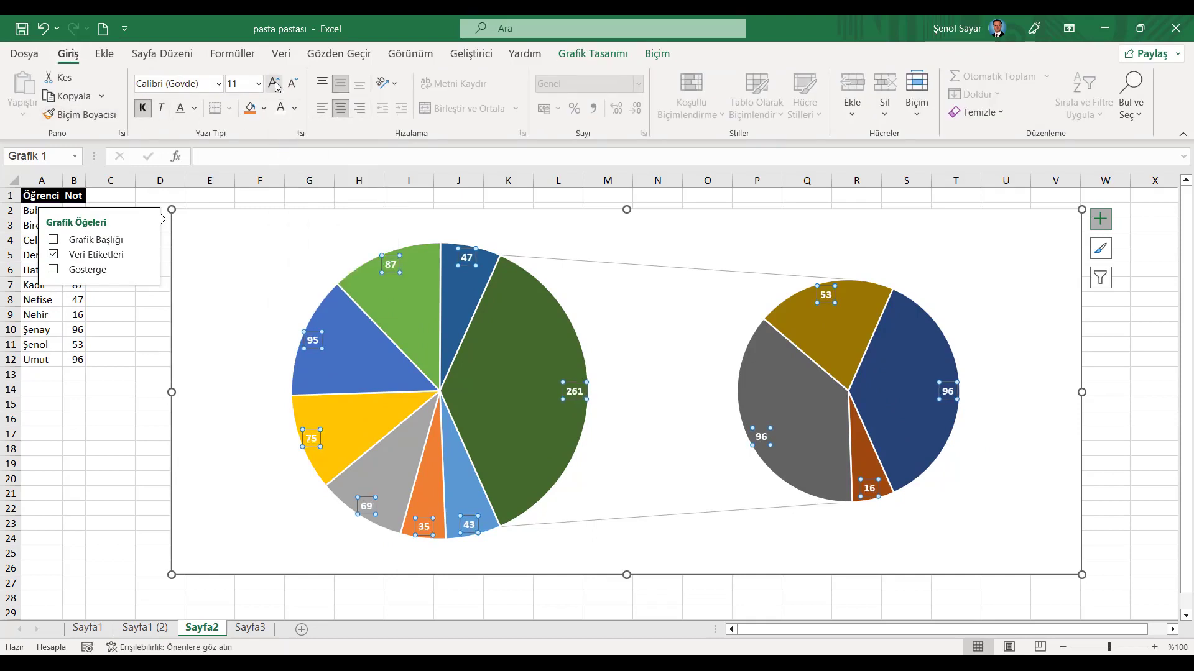
pyautogui.click(626, 56)
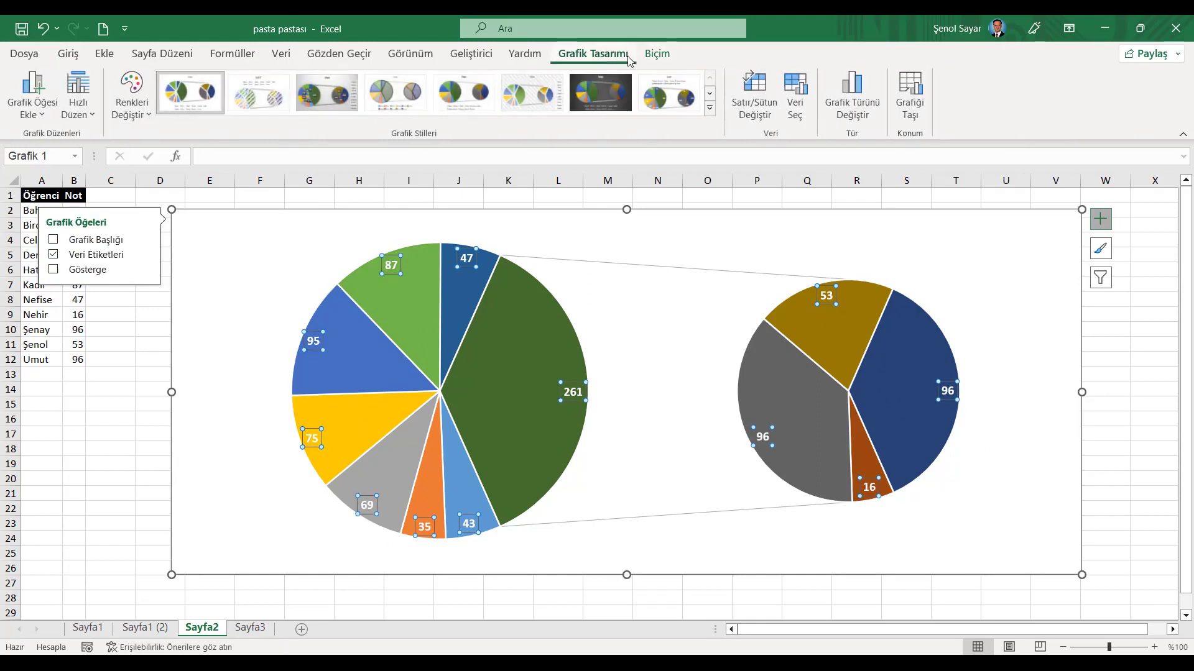
pyautogui.click(710, 110)
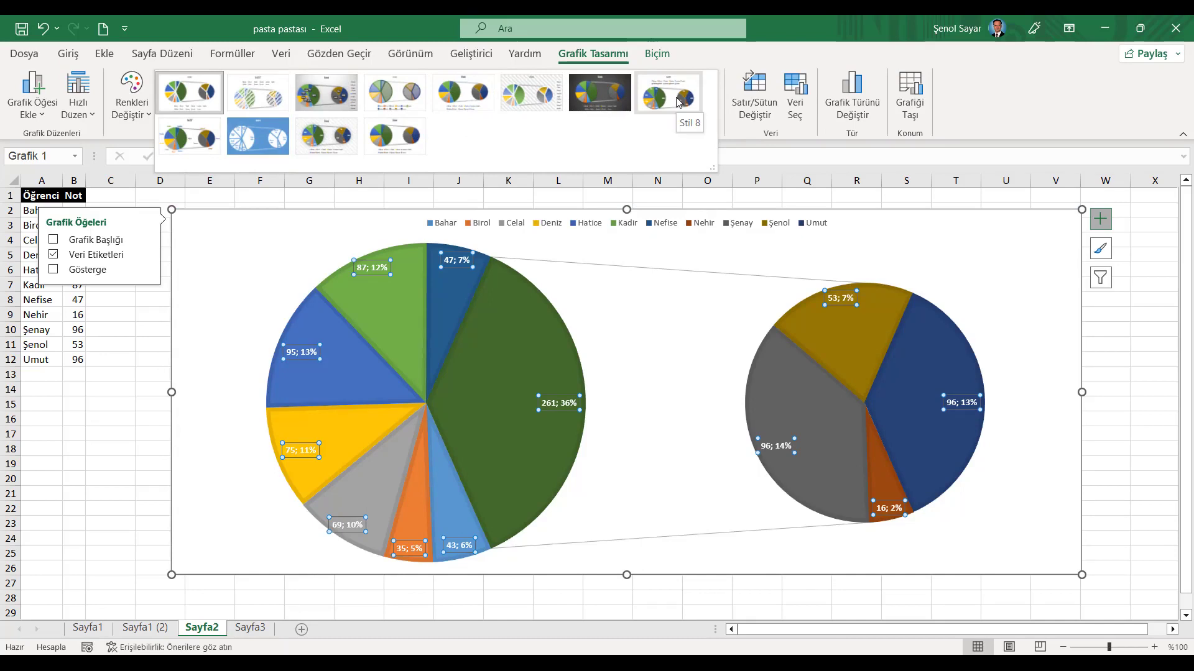
# - Apply chart Stil 8 with value and percentage labels and remove the legend
pyautogui.click(678, 103)
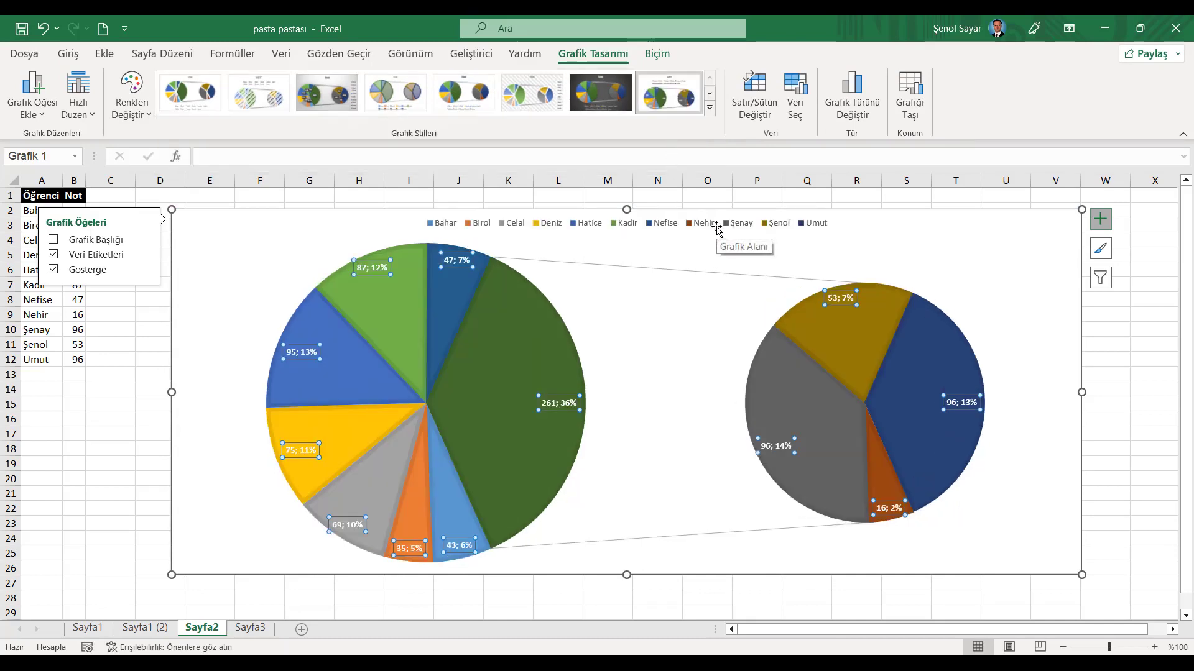
pyautogui.click(1101, 218)
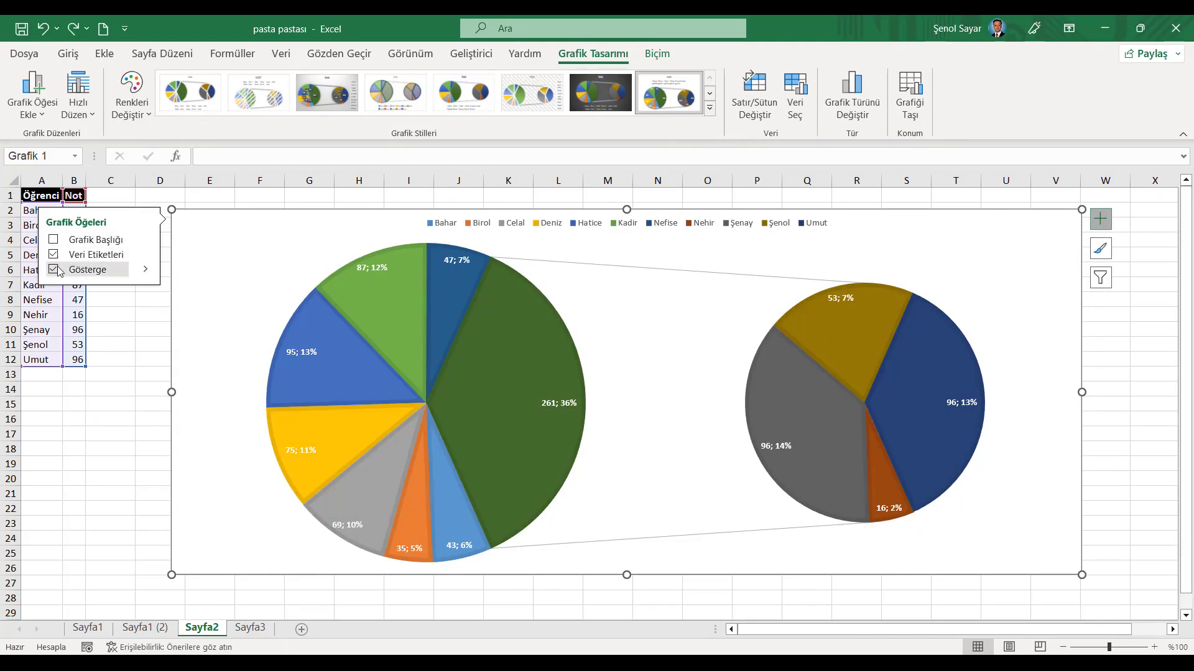
pyautogui.click(53, 269)
# - Move the chart slightly and enlarge it to span roughly columns C through W
pyautogui.moveTo(739, 212); pyautogui.dragTo(704, 204)
pyautogui.moveTo(1047, 568); pyautogui.dragTo(1149, 605)
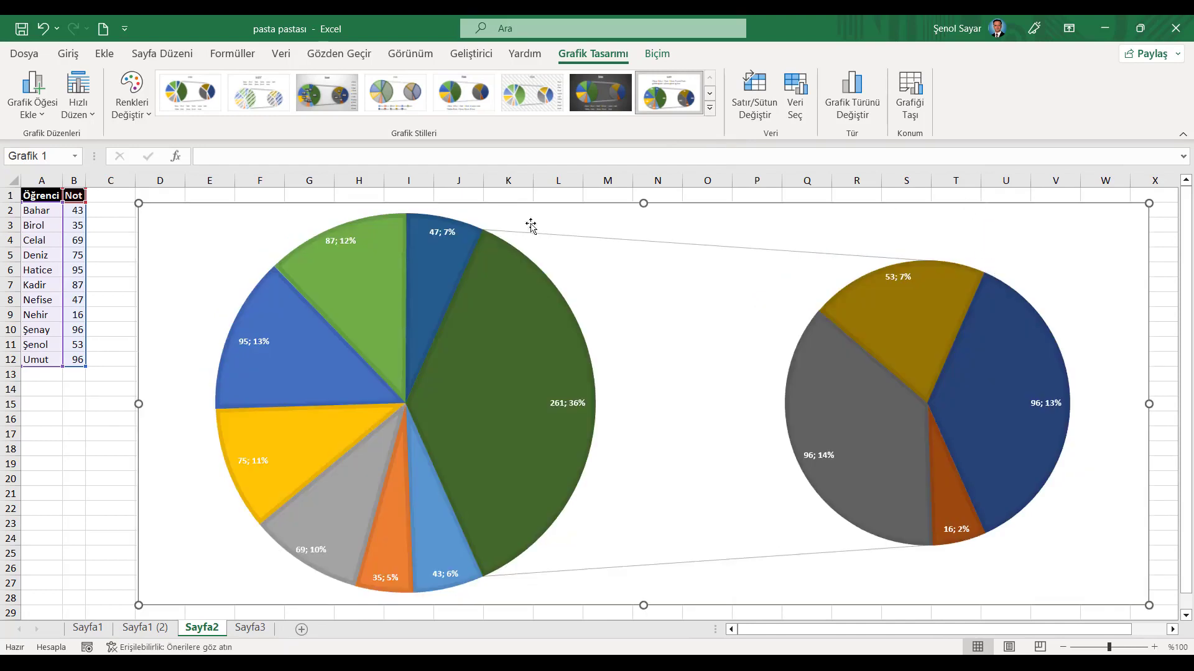
pyautogui.click(340, 241)
pyautogui.click(68, 53)
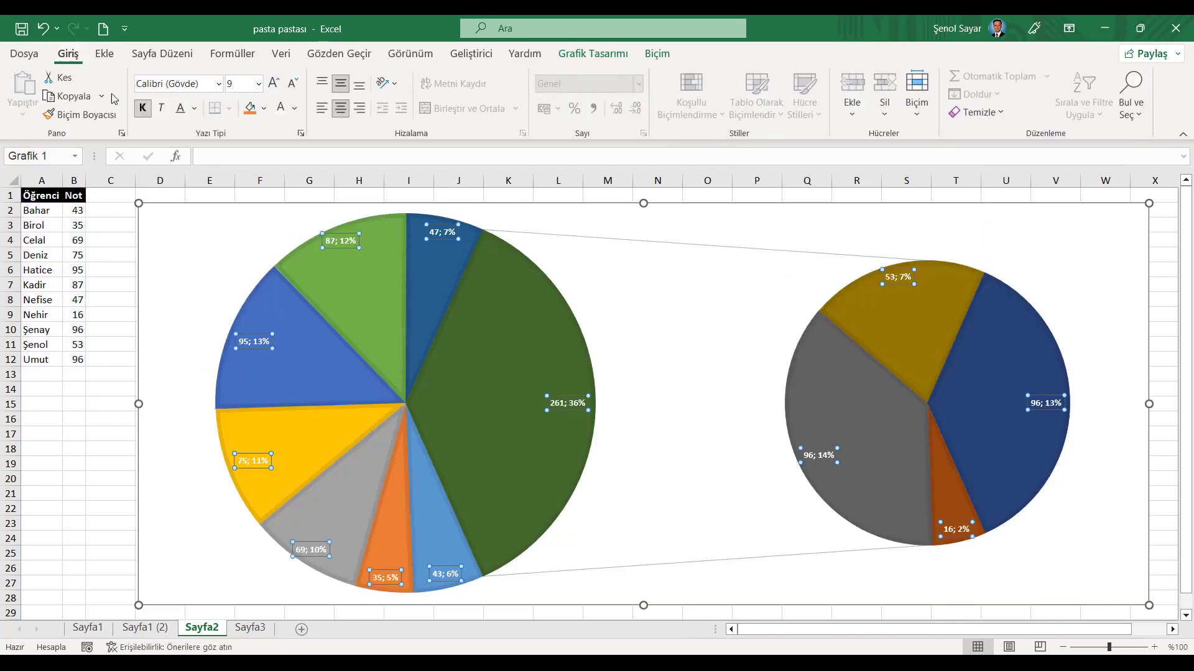
# - Set the data label font size to 14
pyautogui.click(273, 82)
pyautogui.click(273, 83)
pyautogui.click(273, 83)
pyautogui.click(274, 83)
pyautogui.click(274, 82)
pyautogui.click(273, 82)
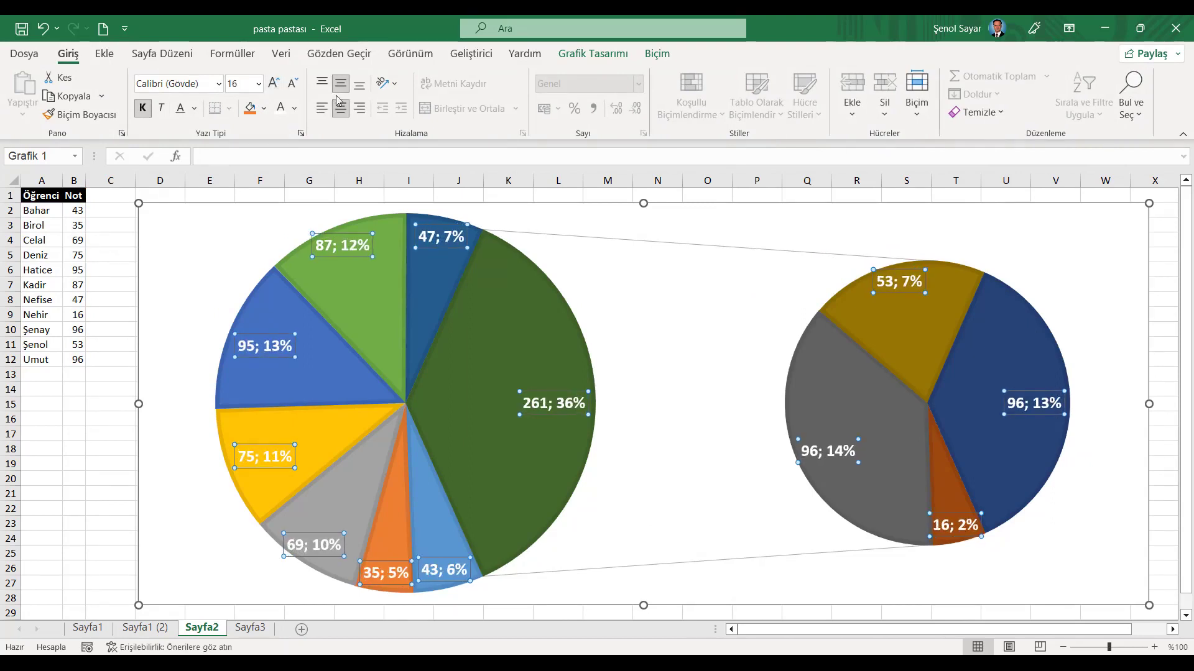
pyautogui.click(292, 85)
pyautogui.click(42, 197)
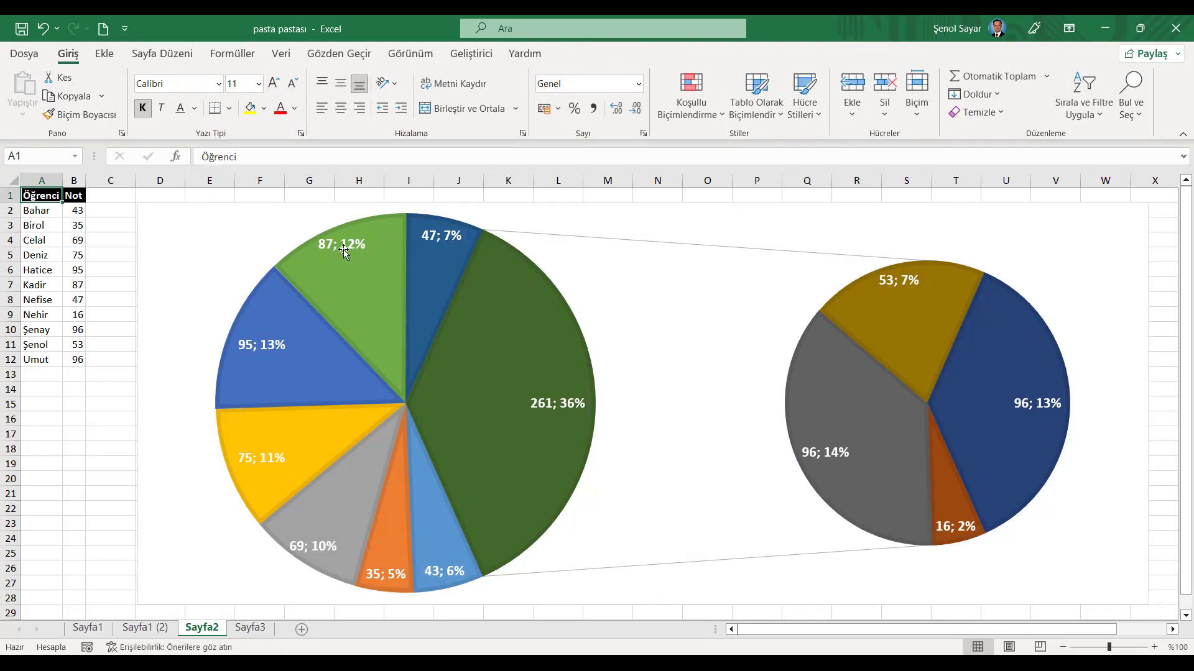
# - Add Kategori Adı to the data labels so they read name; grade; percentage, e.g. Diğer; 261; 36%
pyautogui.click(557, 406)
pyautogui.rightClick(557, 410)
pyautogui.press('Up')
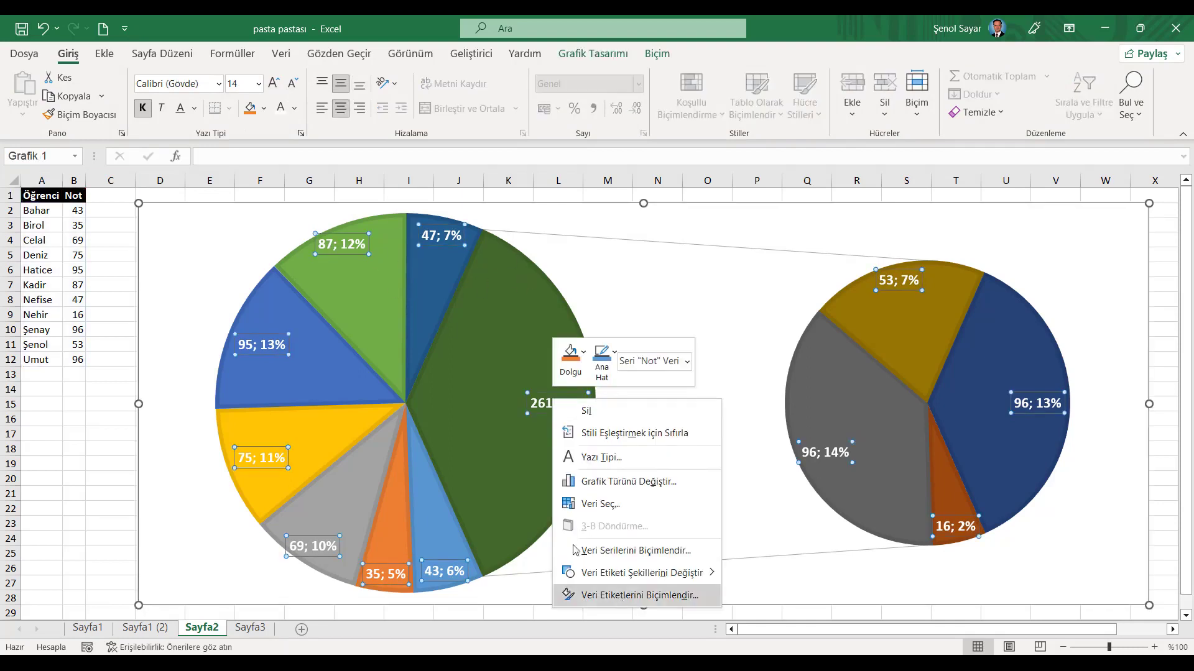
pyautogui.press('Return')
pyautogui.click(961, 353)
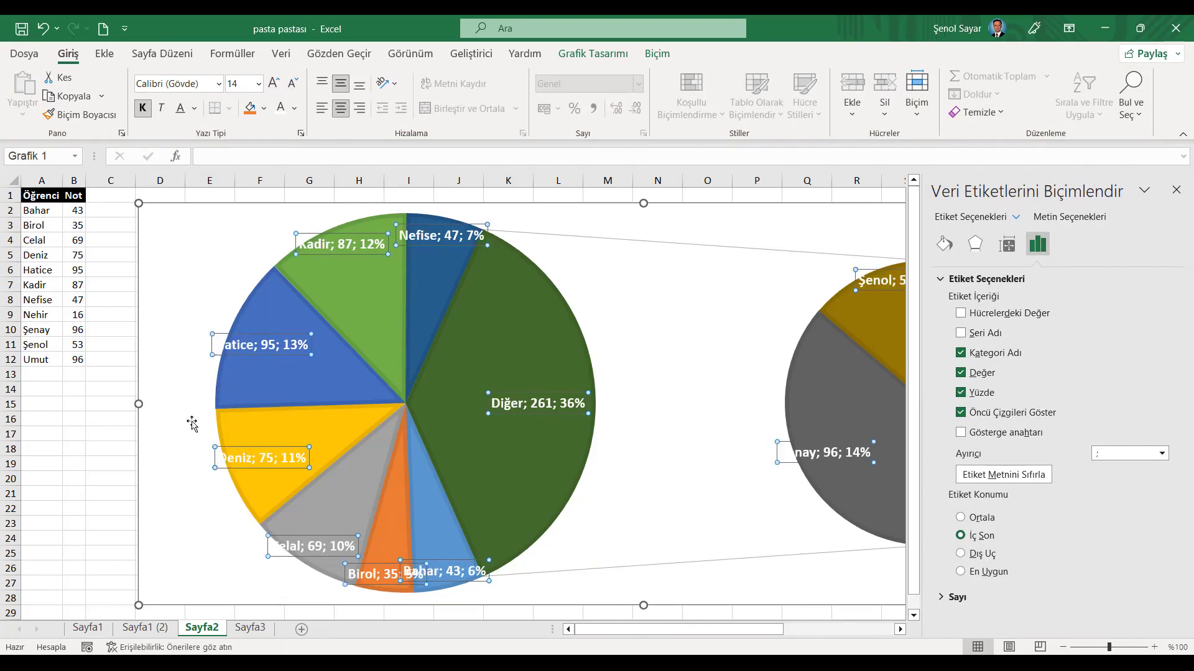
pyautogui.click(1175, 190)
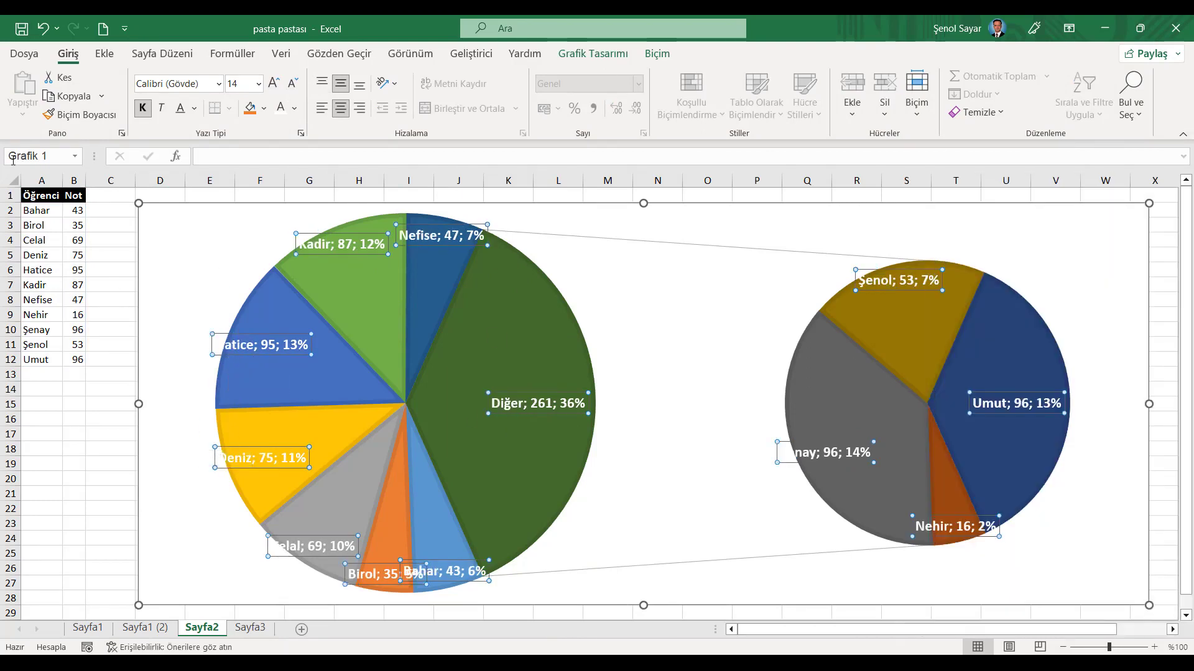
pyautogui.click(52, 189)
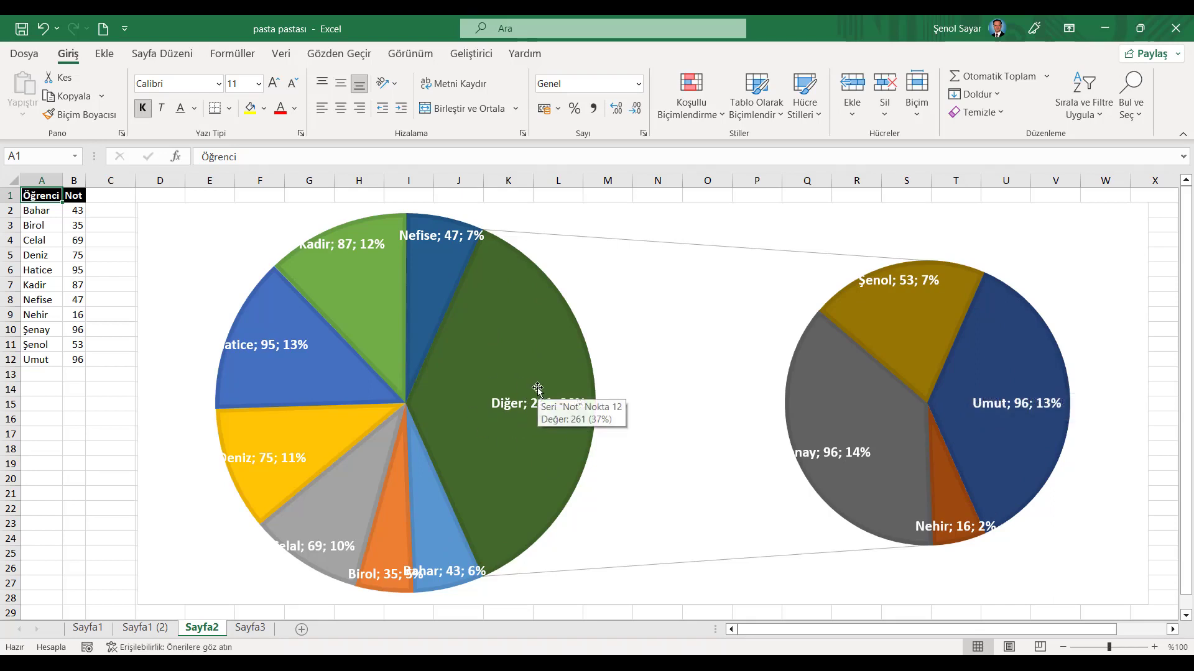
pyautogui.moveTo(516, 417)
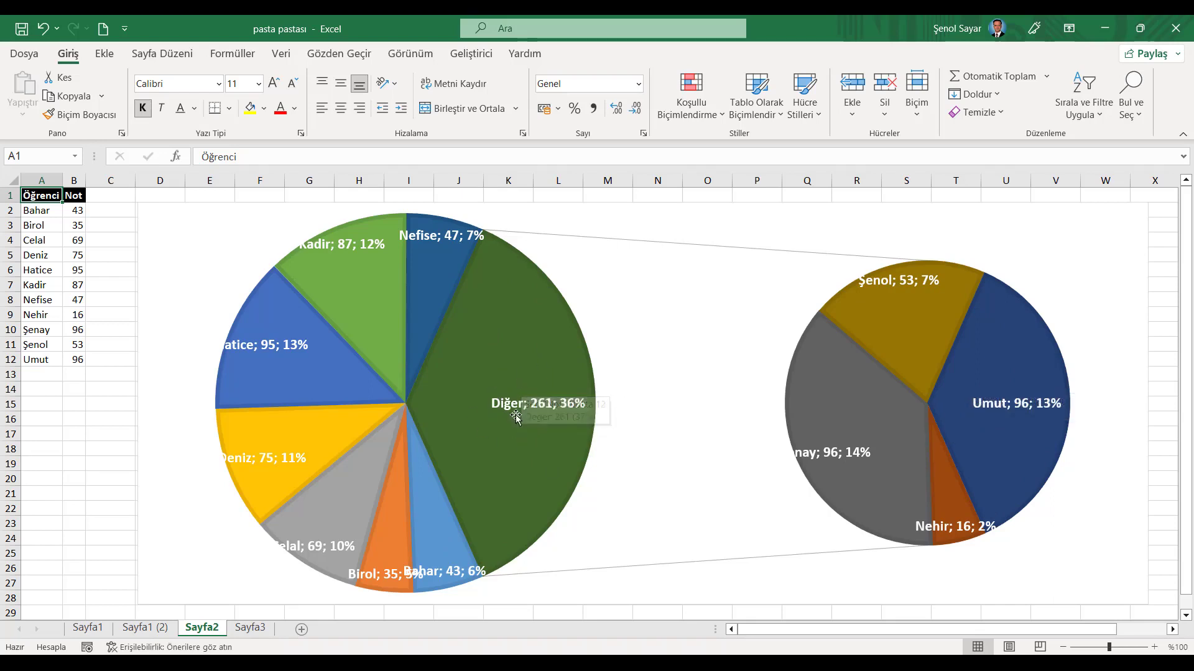
pyautogui.rightClick(547, 357)
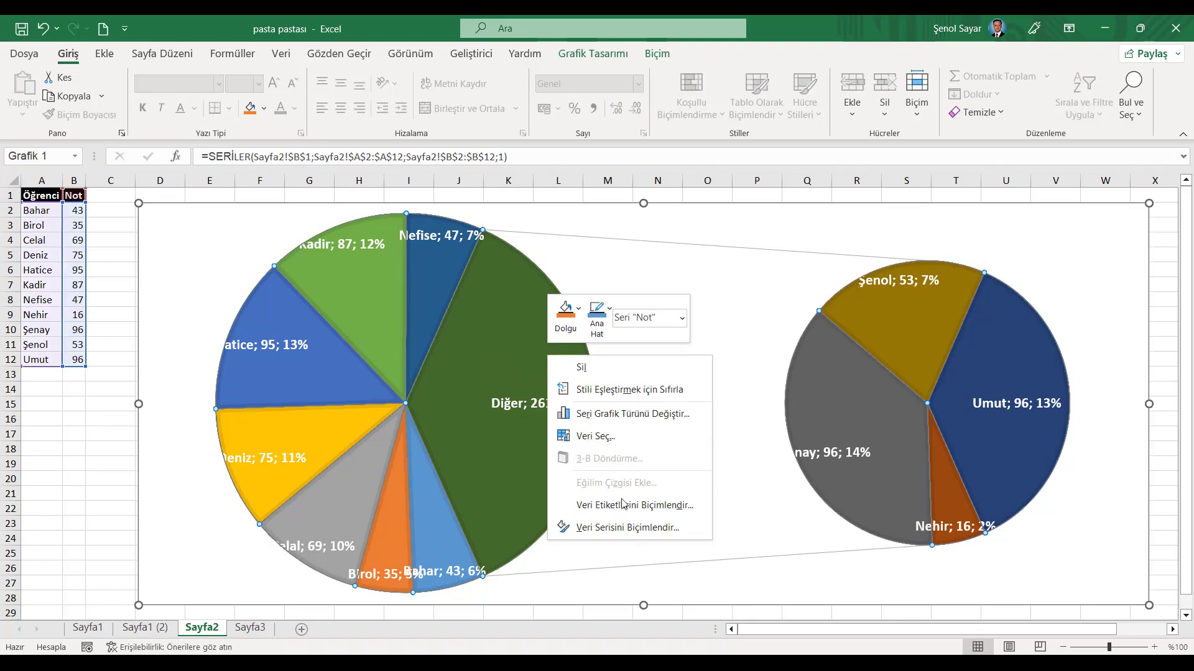
# - In Format Data Series, keep splitting by position and raise values in second plot to 5
pyautogui.click(628, 526)
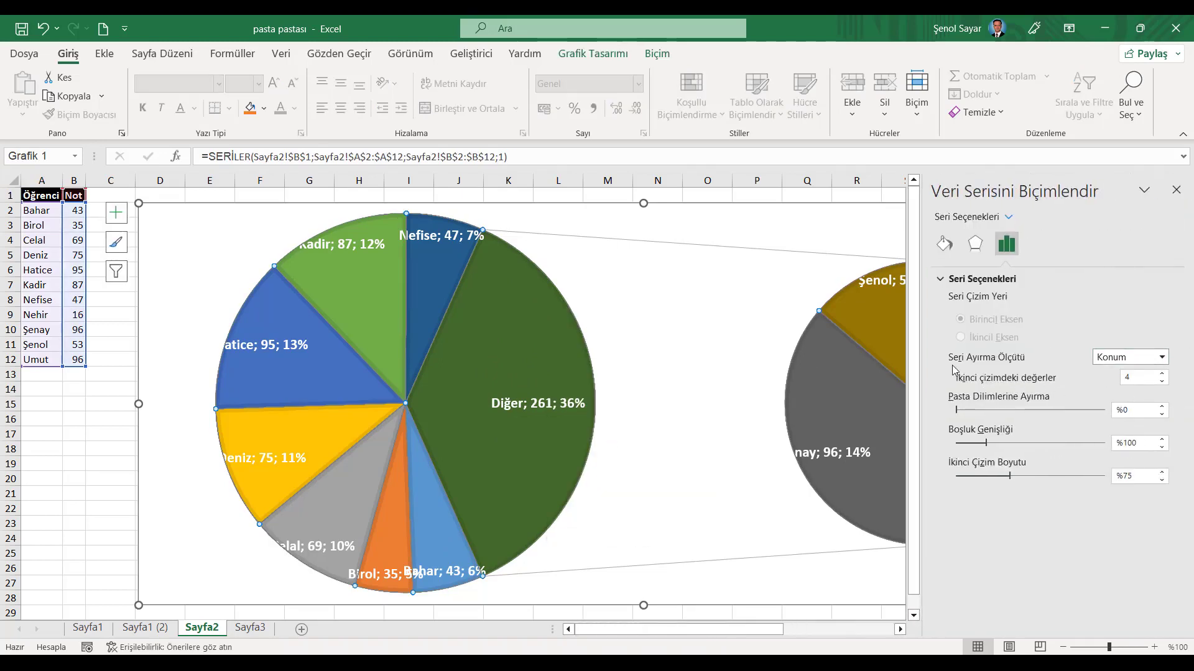
pyautogui.click(1162, 358)
pyautogui.click(1113, 373)
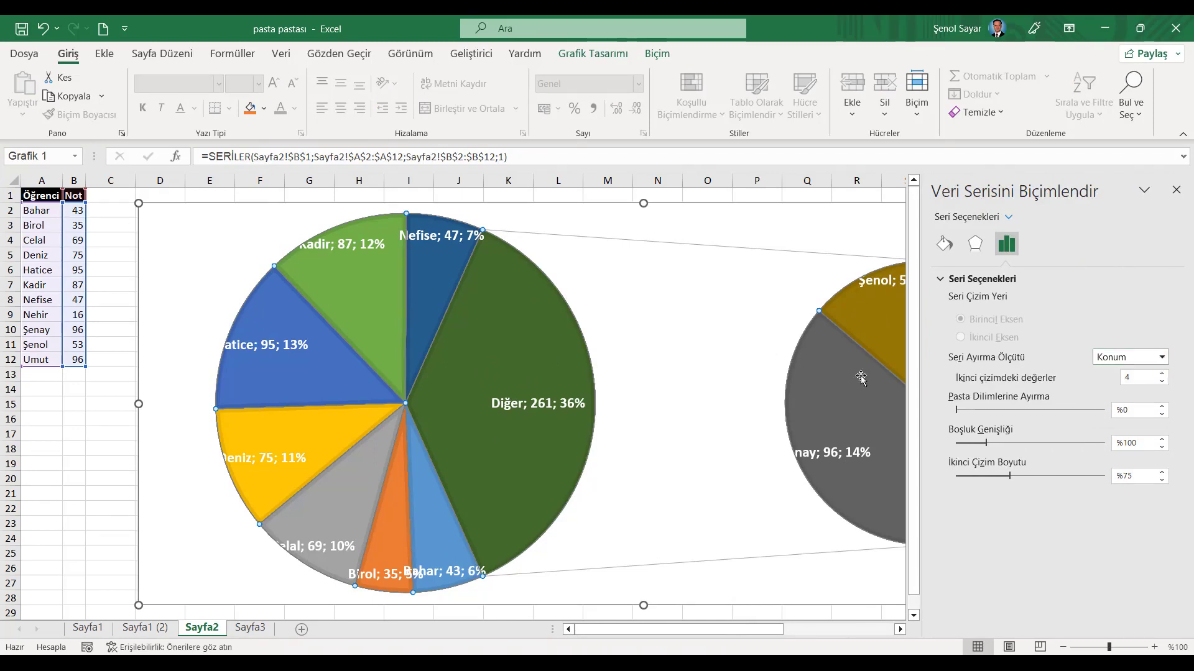
pyautogui.click(1161, 374)
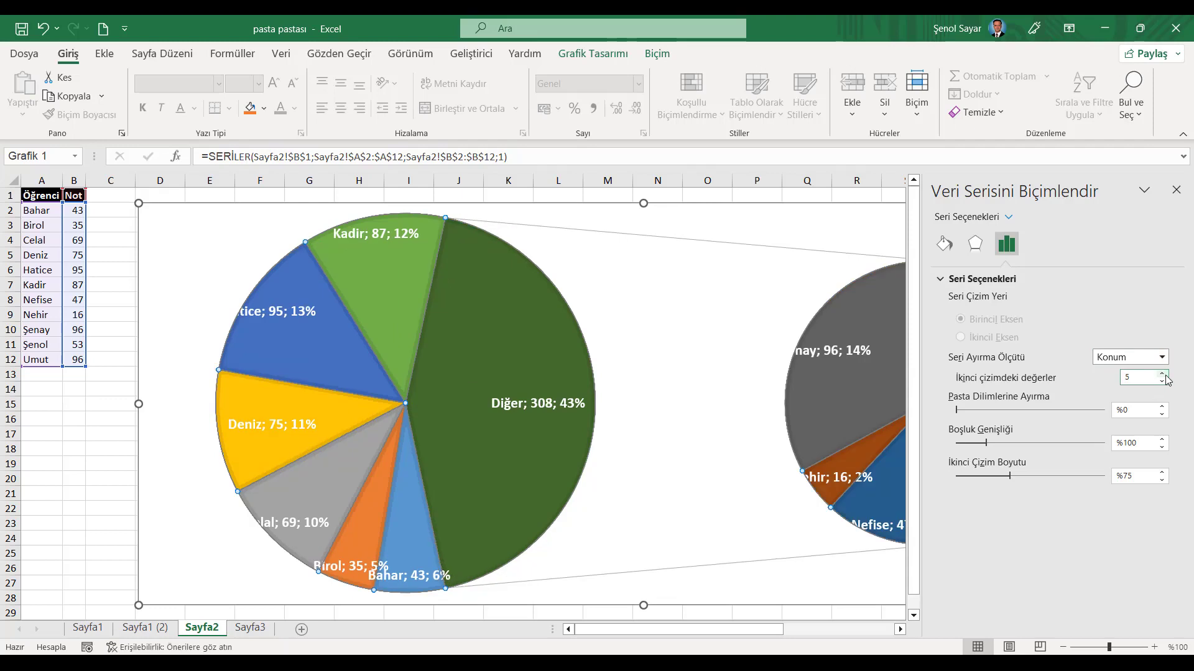
pyautogui.moveTo(771, 633); pyautogui.dragTo(802, 637)
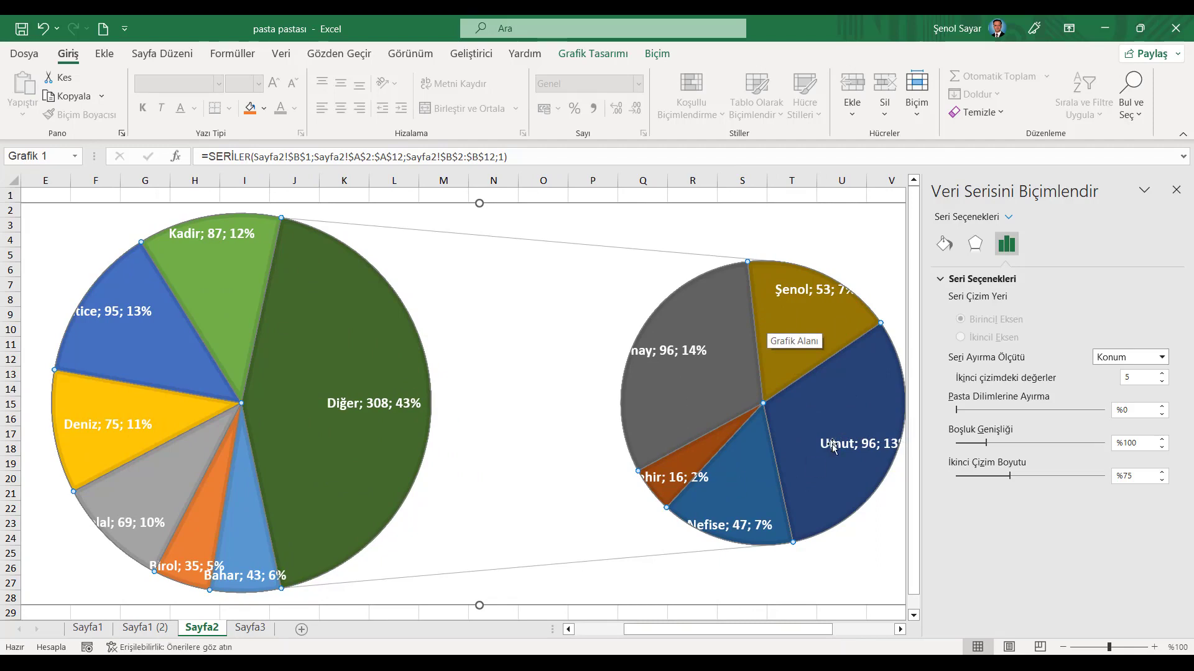
pyautogui.moveTo(721, 629); pyautogui.dragTo(672, 629)
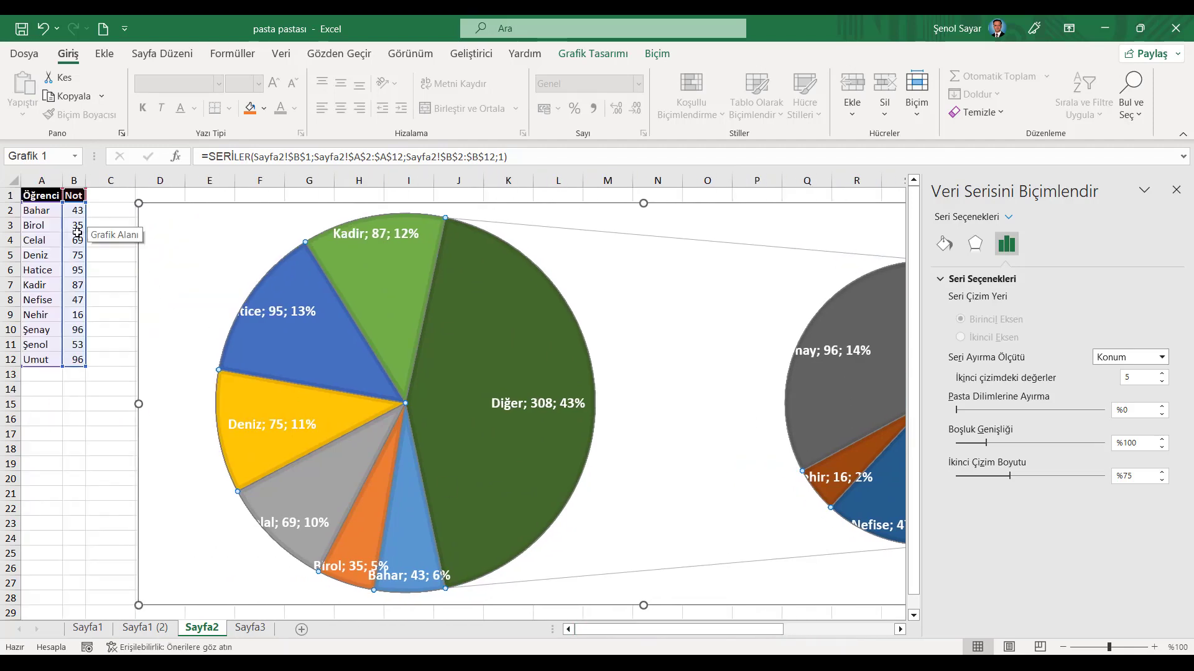
pyautogui.moveTo(632, 629)
pyautogui.mouseDown()
pyautogui.moveTo(700, 629)
pyautogui.moveTo(628, 630)
pyautogui.mouseUp()
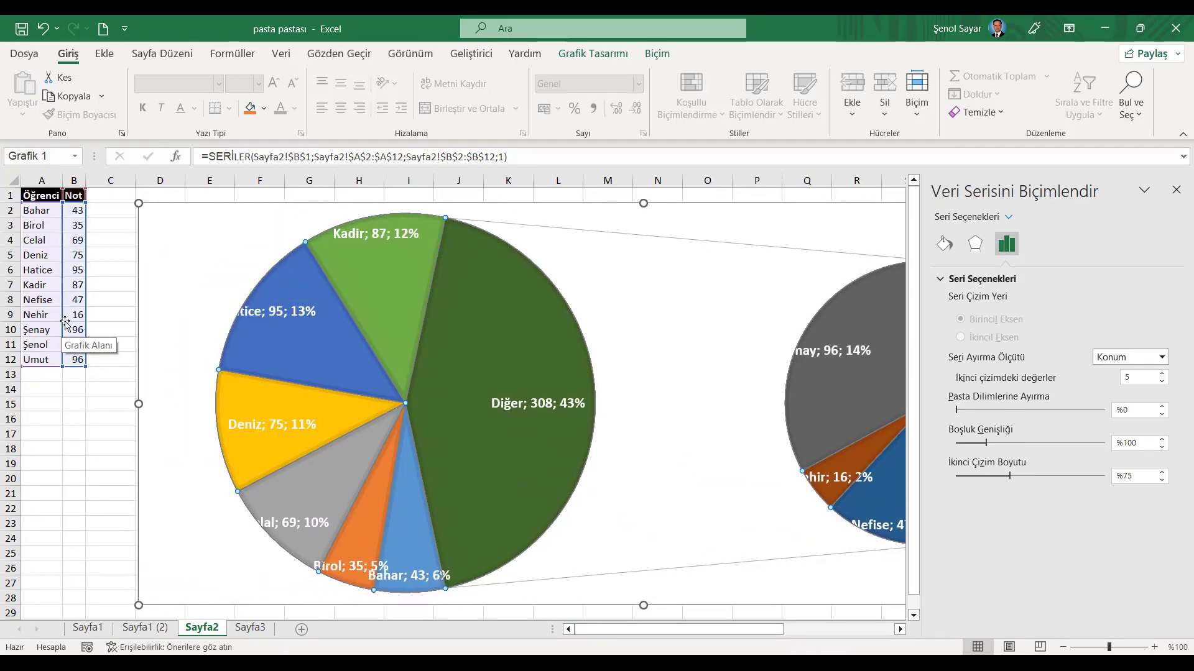
pyautogui.moveTo(593, 629); pyautogui.dragTo(653, 629)
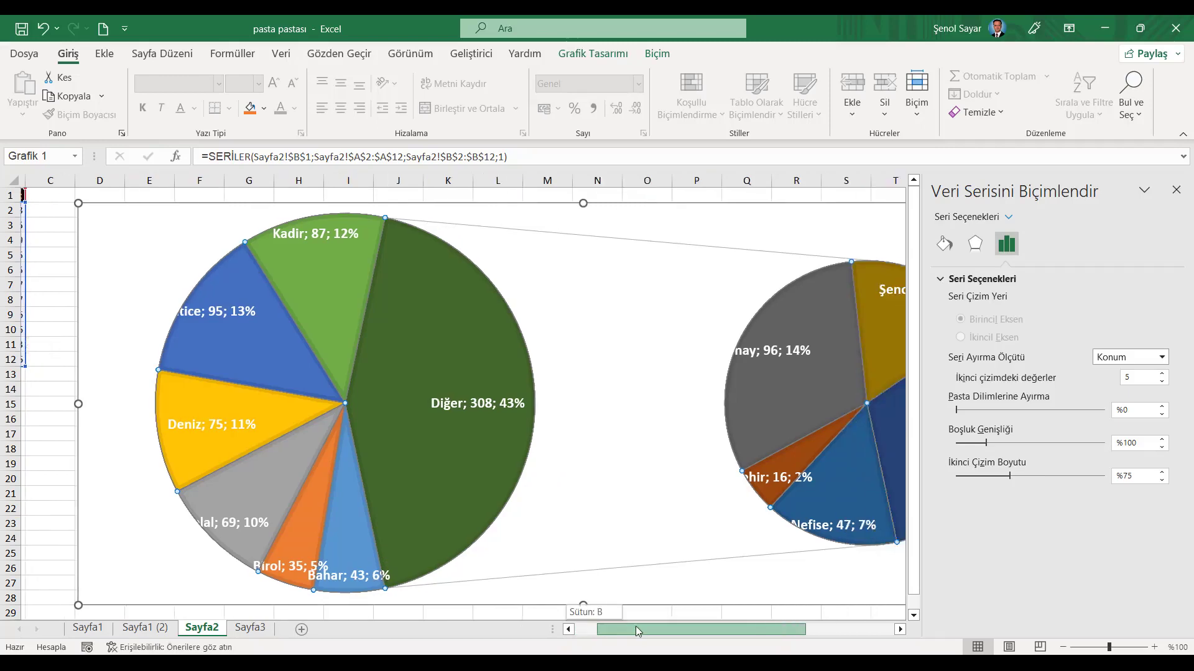
# - Increase the values in the second plot to 7
pyautogui.click(1161, 374)
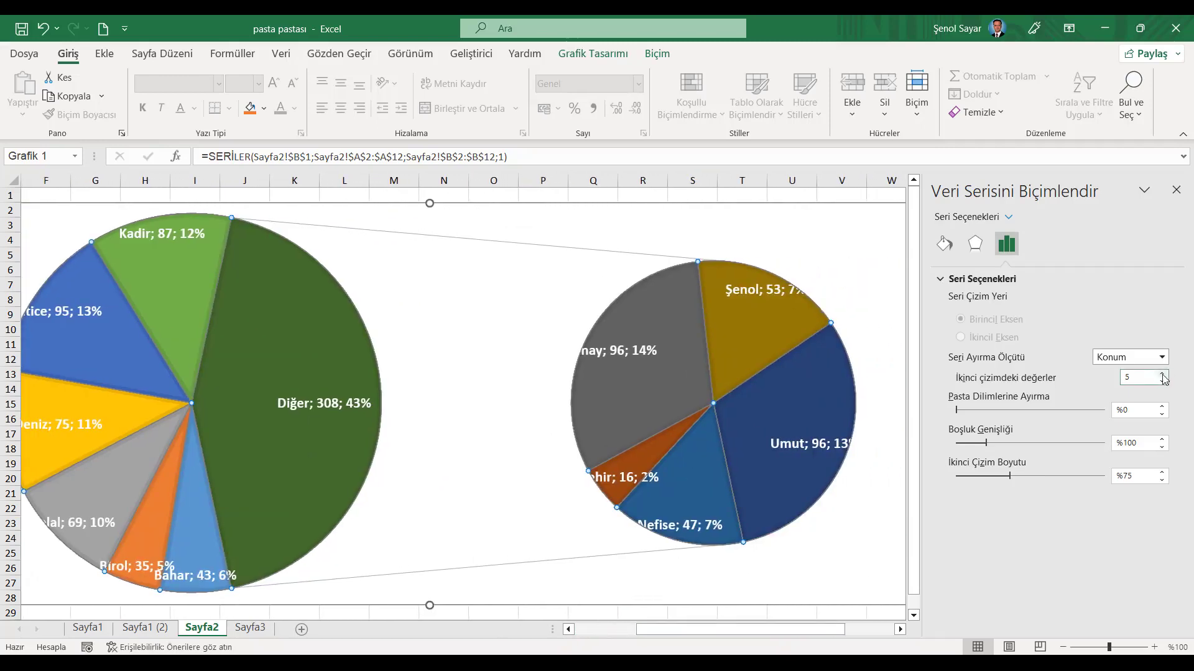
pyautogui.moveTo(683, 629); pyautogui.dragTo(621, 629)
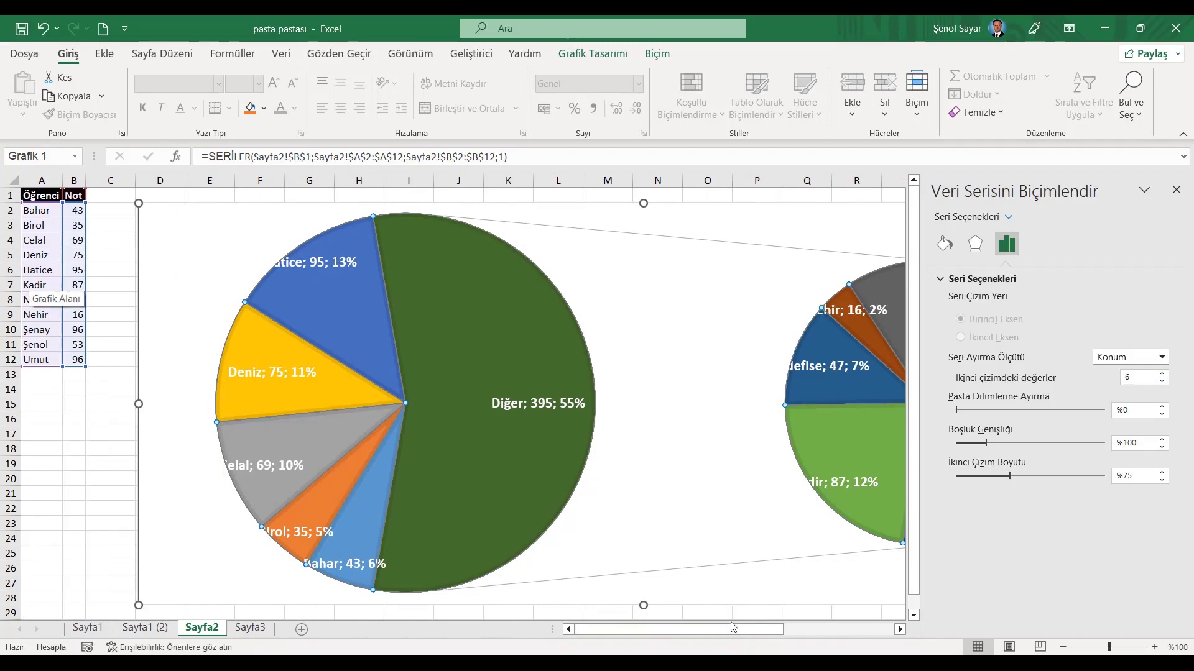
pyautogui.moveTo(727, 630); pyautogui.dragTo(800, 632)
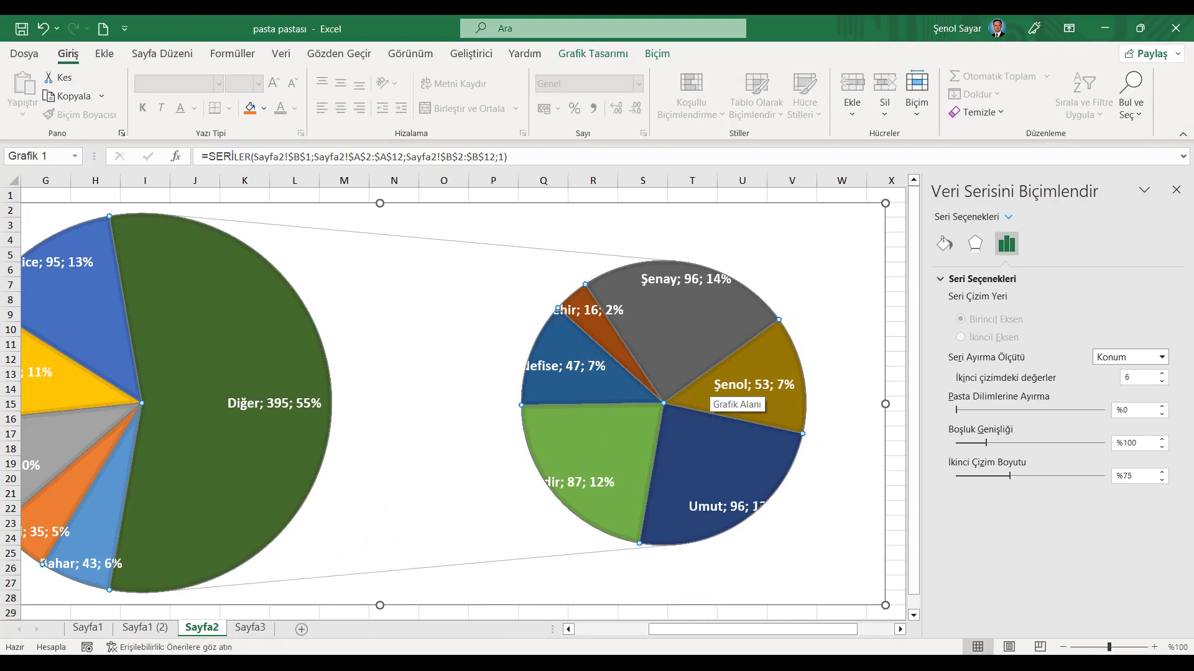
pyautogui.click(1161, 373)
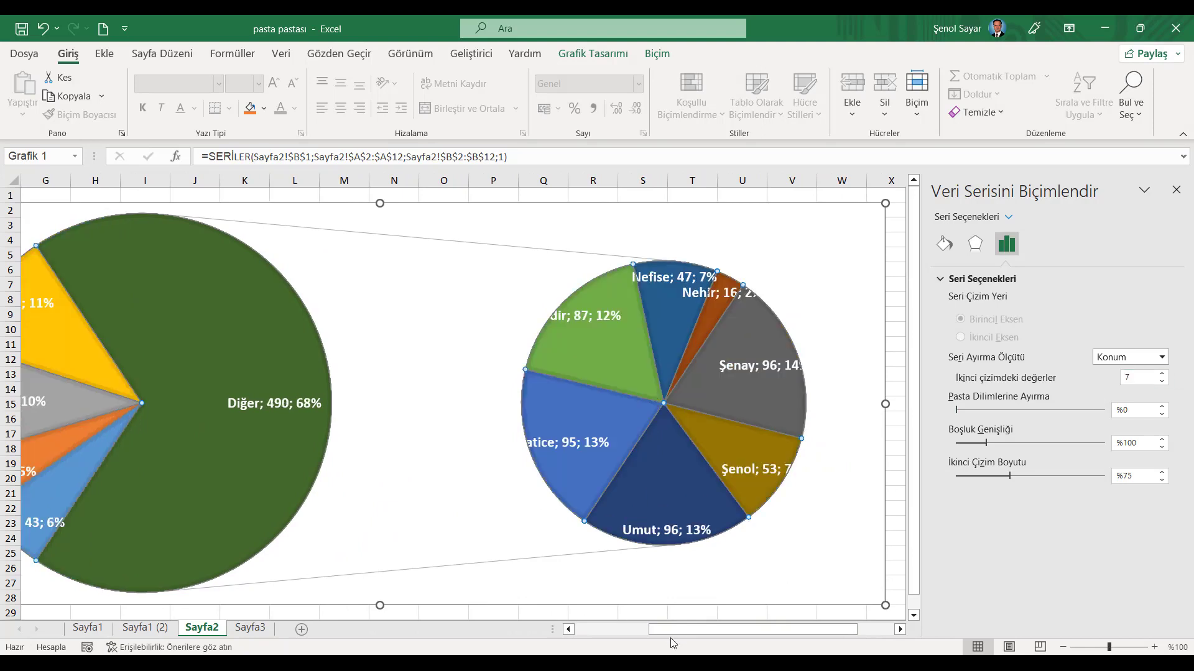
pyautogui.moveTo(675, 632)
pyautogui.mouseDown()
pyautogui.moveTo(603, 632)
pyautogui.moveTo(660, 632)
pyautogui.mouseUp()
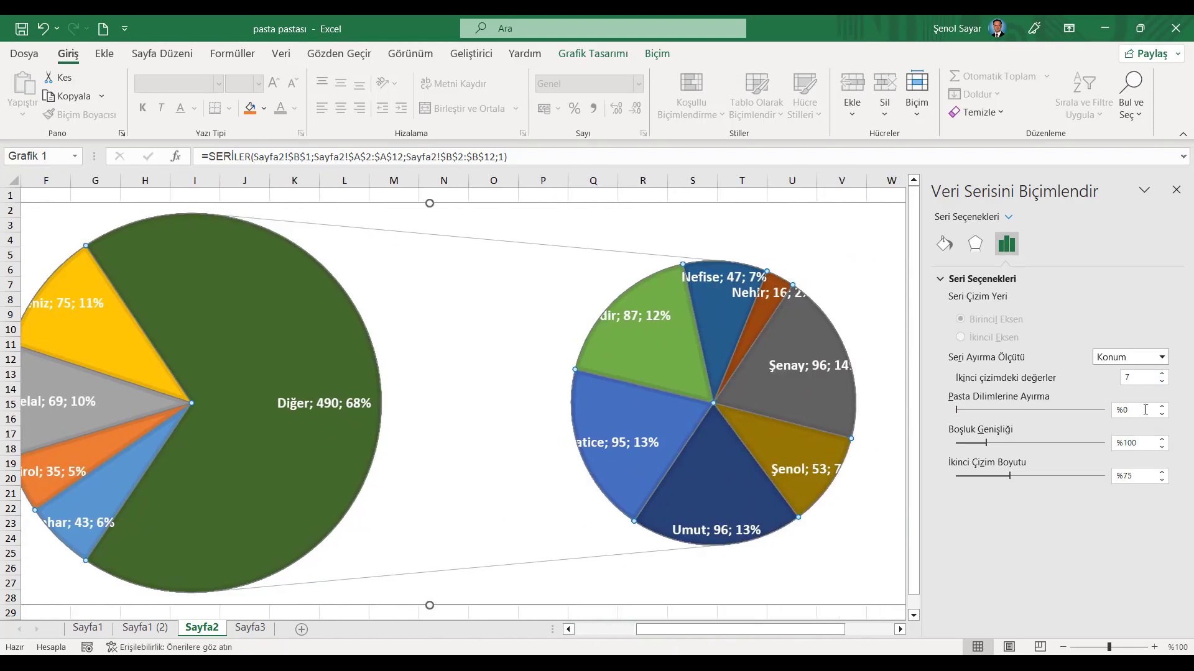
# - Lower the second-plot count to 3, then back to 4, leaving Diğer at 261
pyautogui.click(1162, 383)
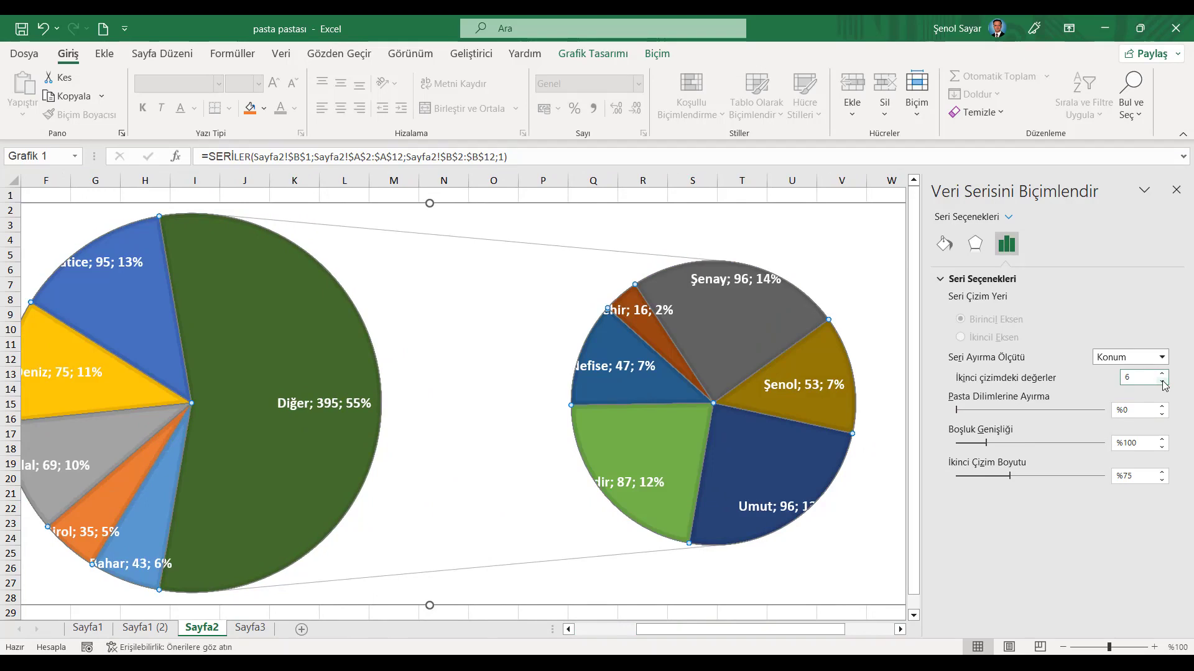
pyautogui.click(1162, 383)
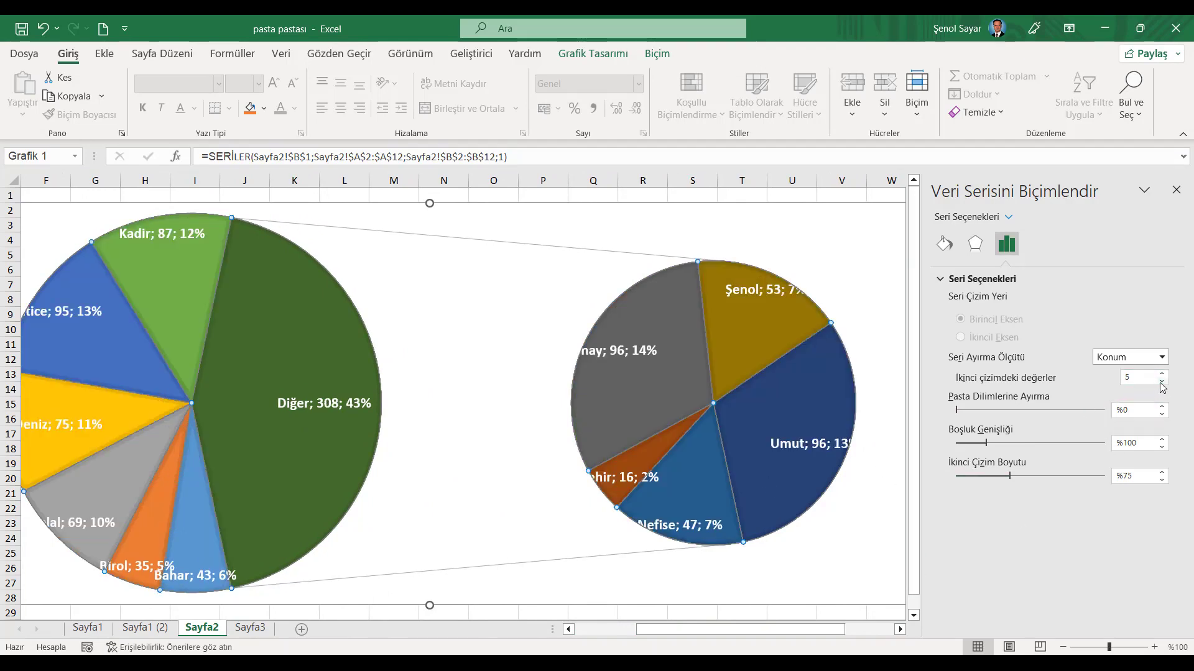
pyautogui.click(1162, 383)
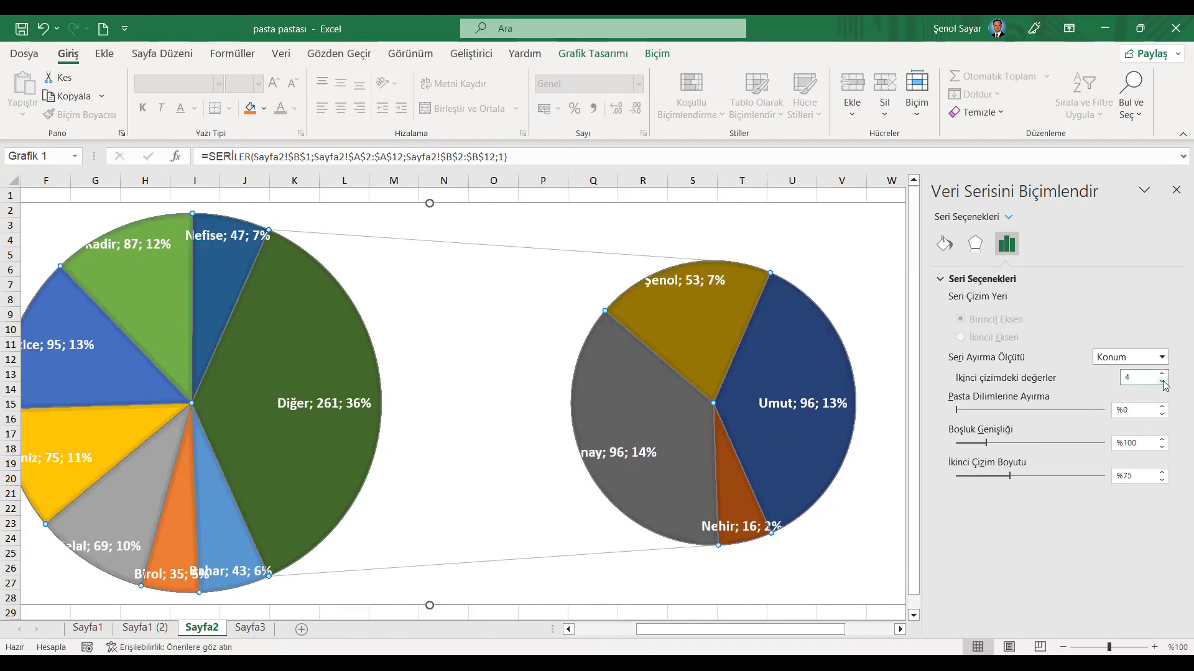
pyautogui.click(1162, 383)
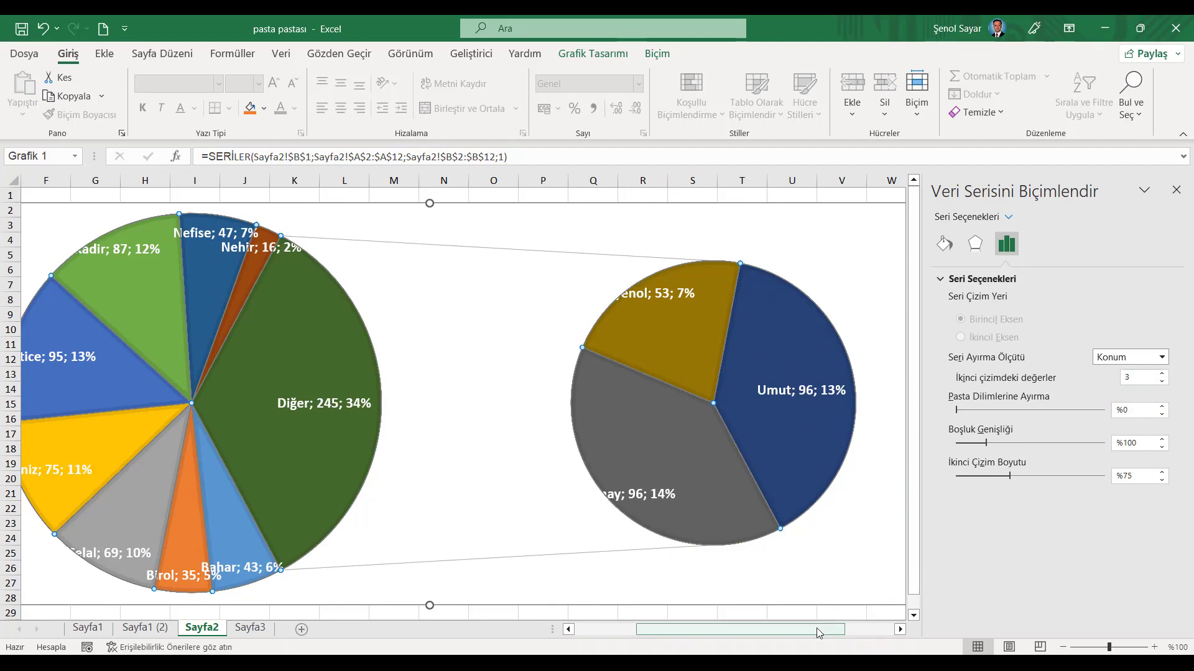
pyautogui.moveTo(661, 634); pyautogui.dragTo(599, 634)
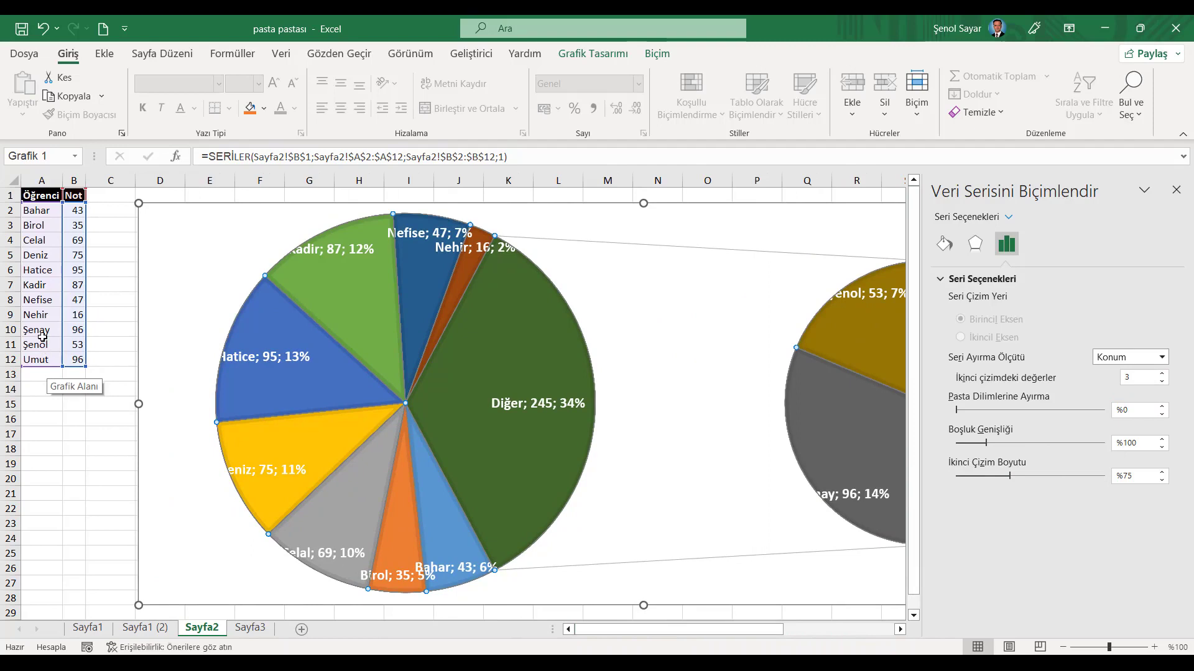
pyautogui.click(1162, 374)
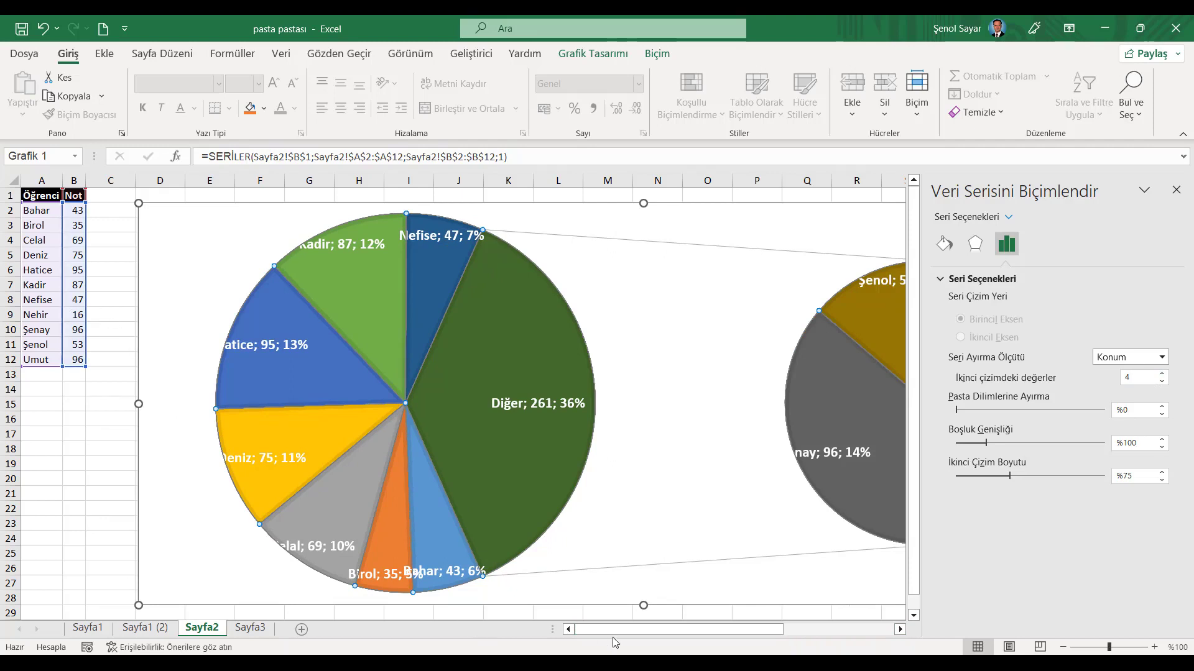
pyautogui.moveTo(615, 634); pyautogui.dragTo(689, 634)
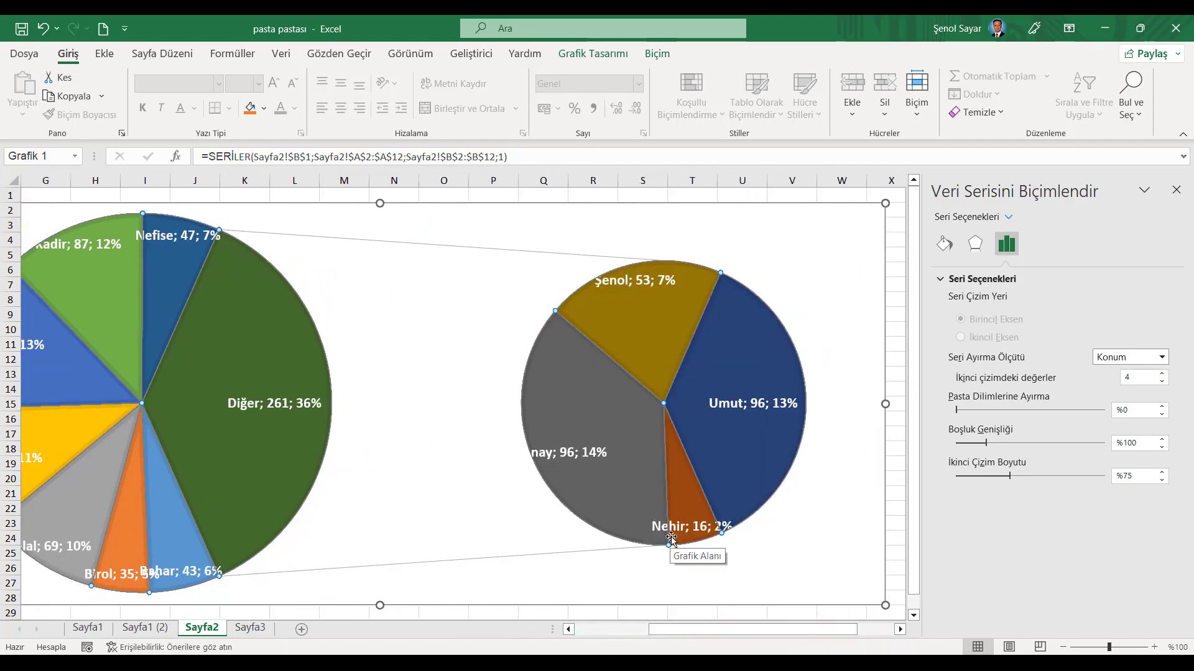
pyautogui.moveTo(669, 629); pyautogui.dragTo(595, 630)
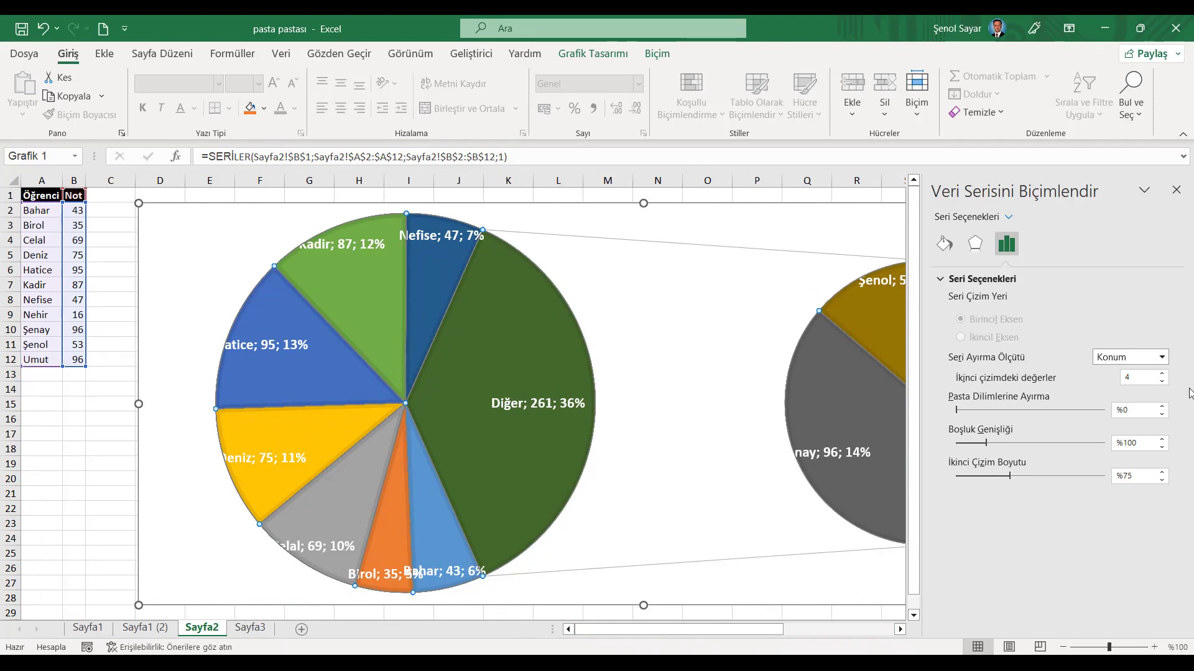
# - Split the series by value with a threshold of 45 for the second pie
pyautogui.click(1162, 357)
pyautogui.click(1138, 380)
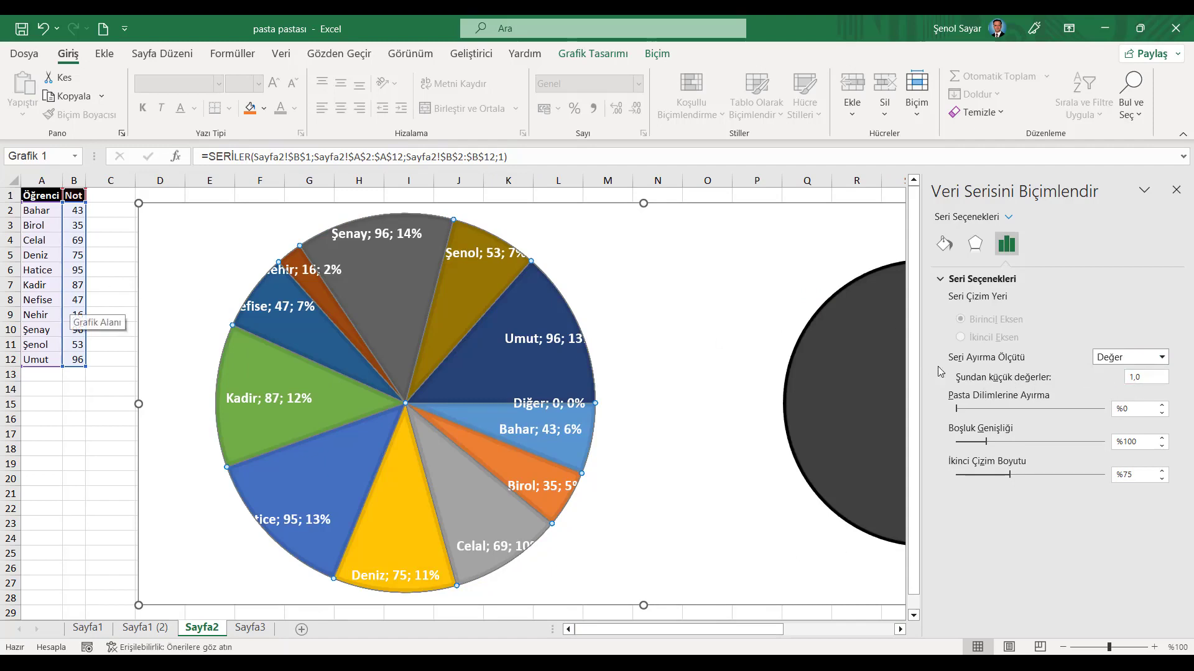
pyautogui.moveTo(1155, 376); pyautogui.dragTo(1089, 377)
pyautogui.write('45')
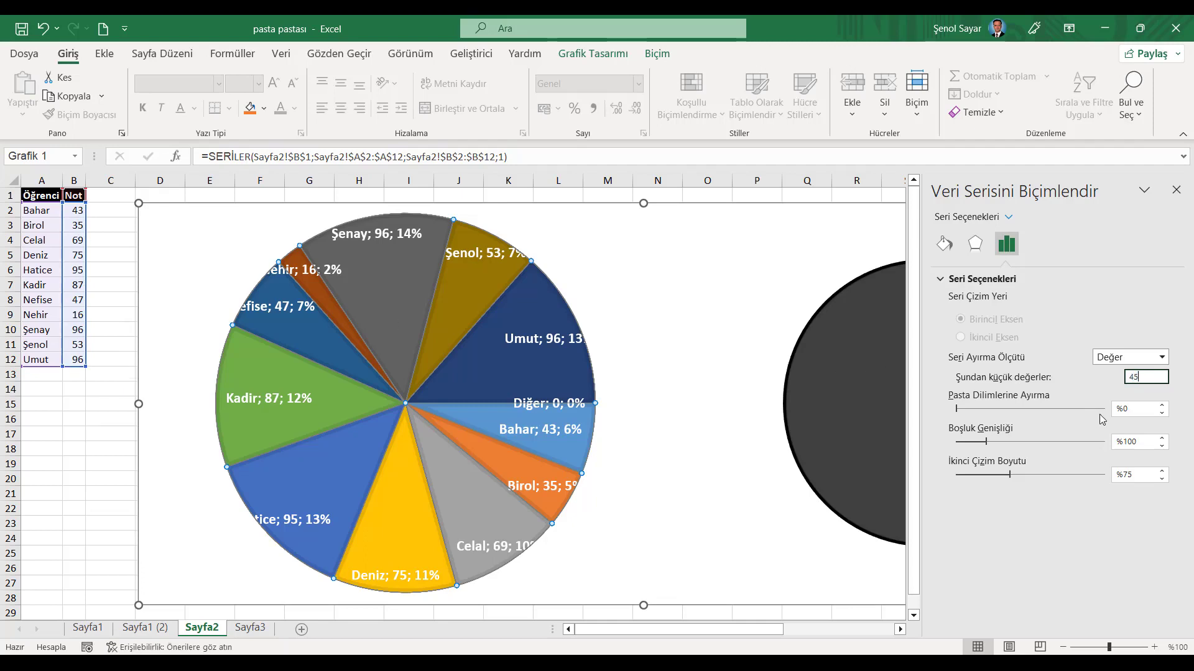
pyautogui.click(1140, 409)
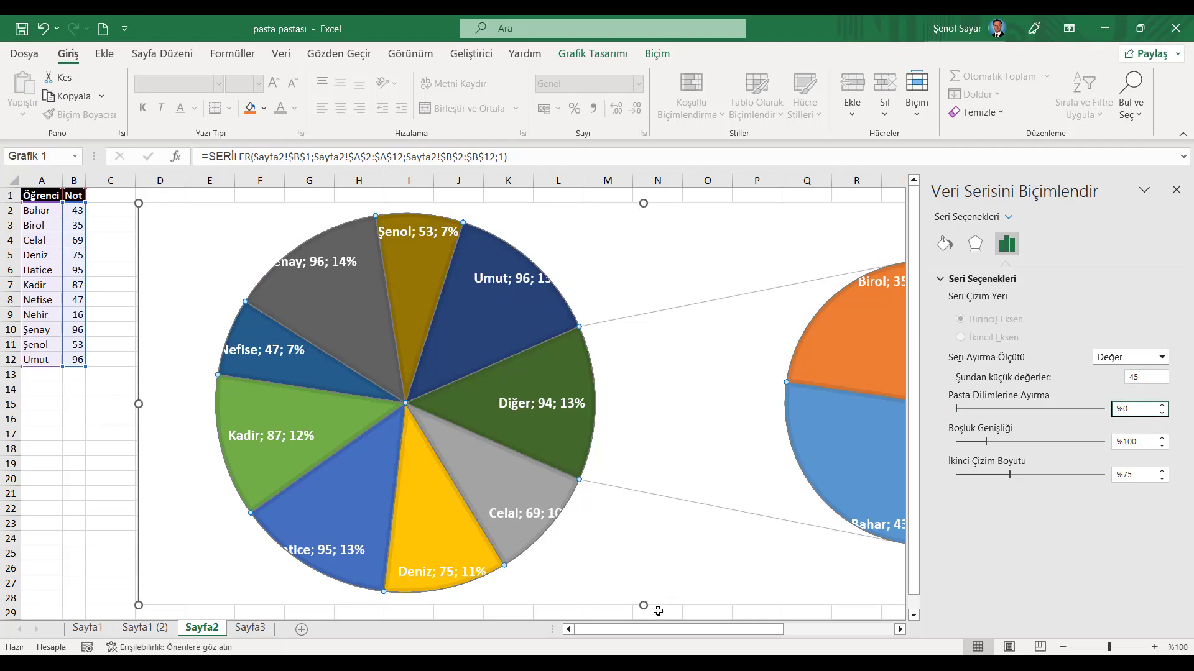
pyautogui.moveTo(659, 629); pyautogui.dragTo(745, 629)
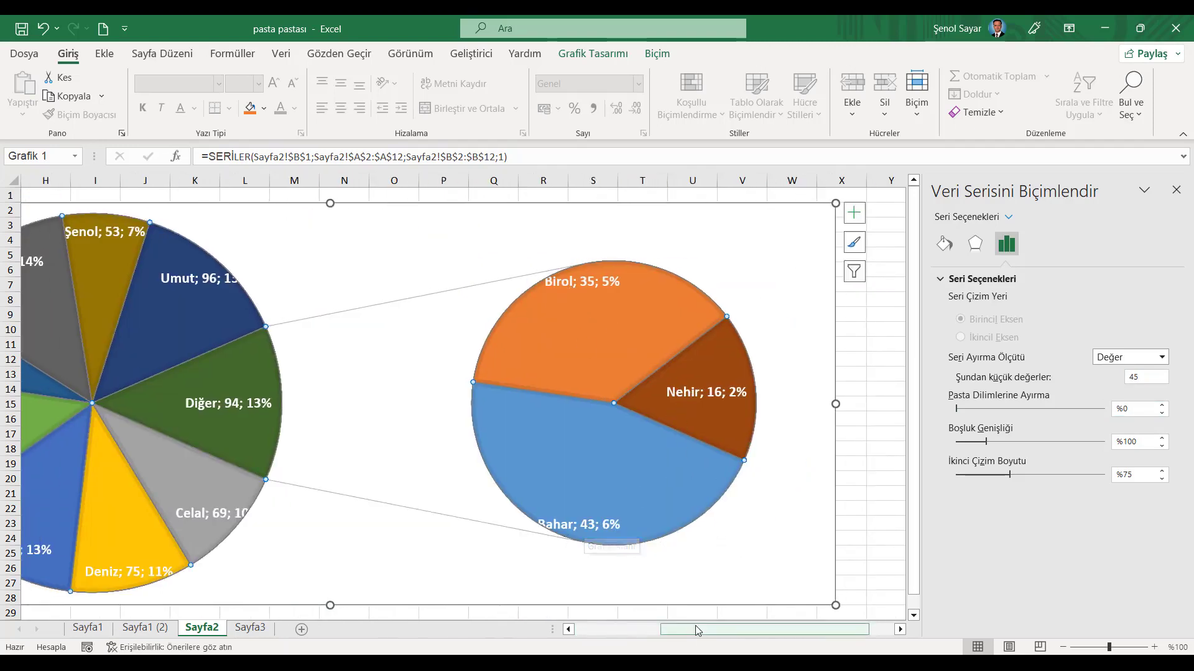
pyautogui.moveTo(765, 629); pyautogui.dragTo(679, 629)
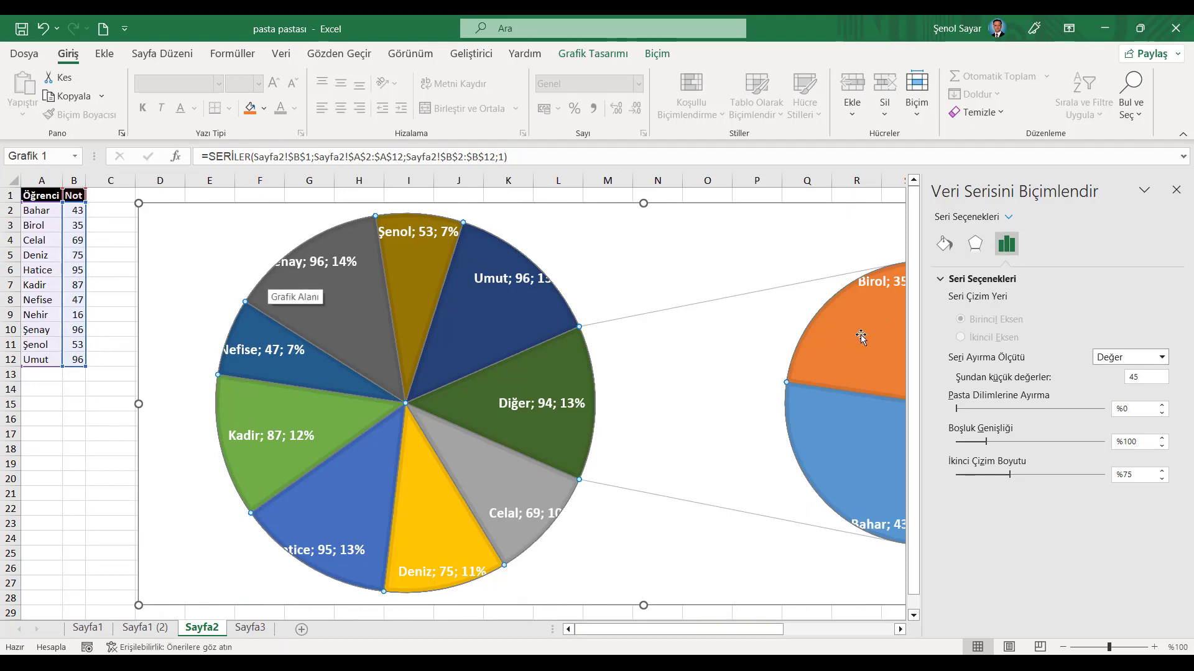
# - Switch the series split to percentage value
pyautogui.click(1141, 375)
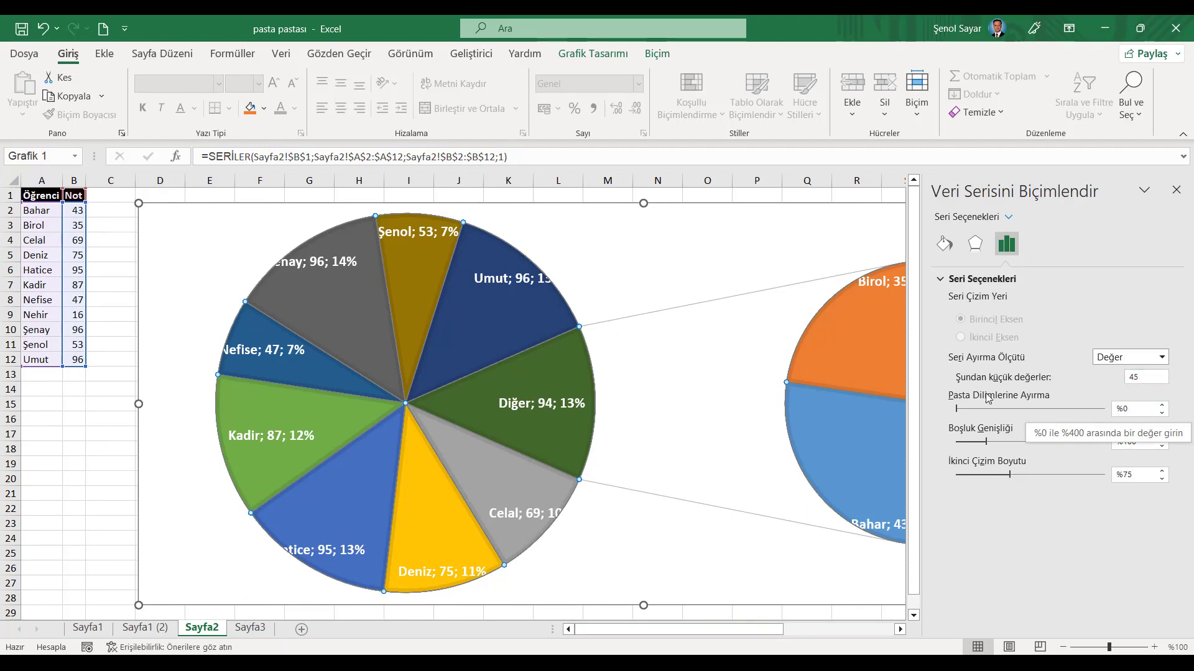
pyautogui.hscroll(1, 747, 630)
pyautogui.hscroll(-1, 747, 630)
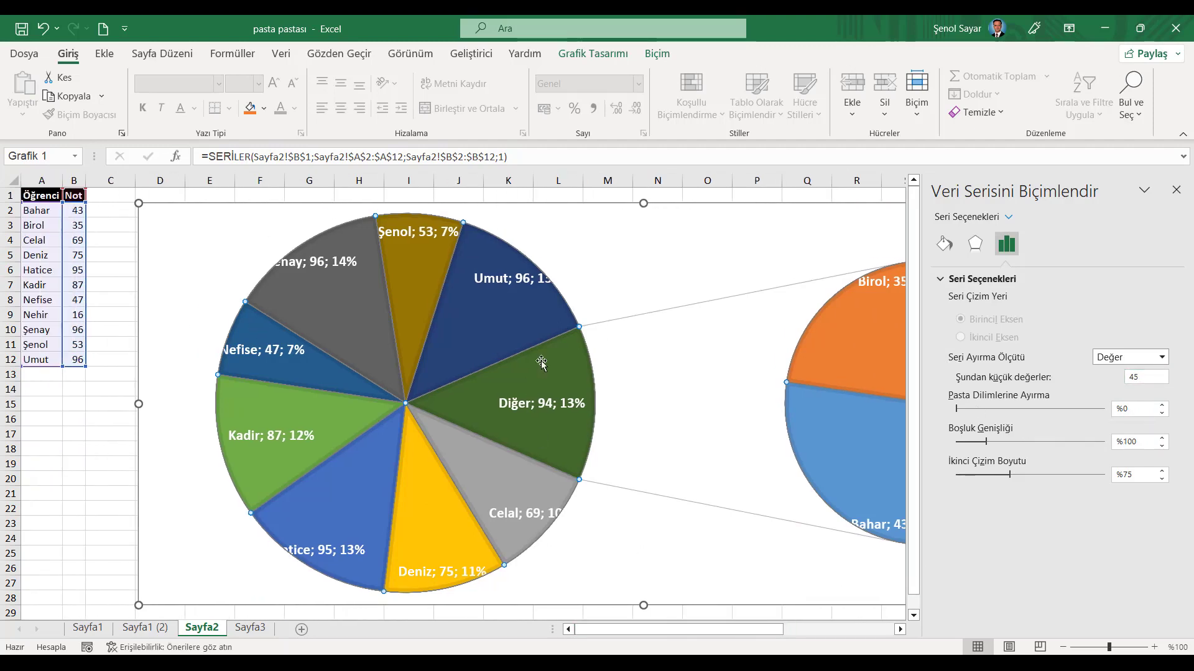
pyautogui.moveTo(613, 631); pyautogui.dragTo(627, 605)
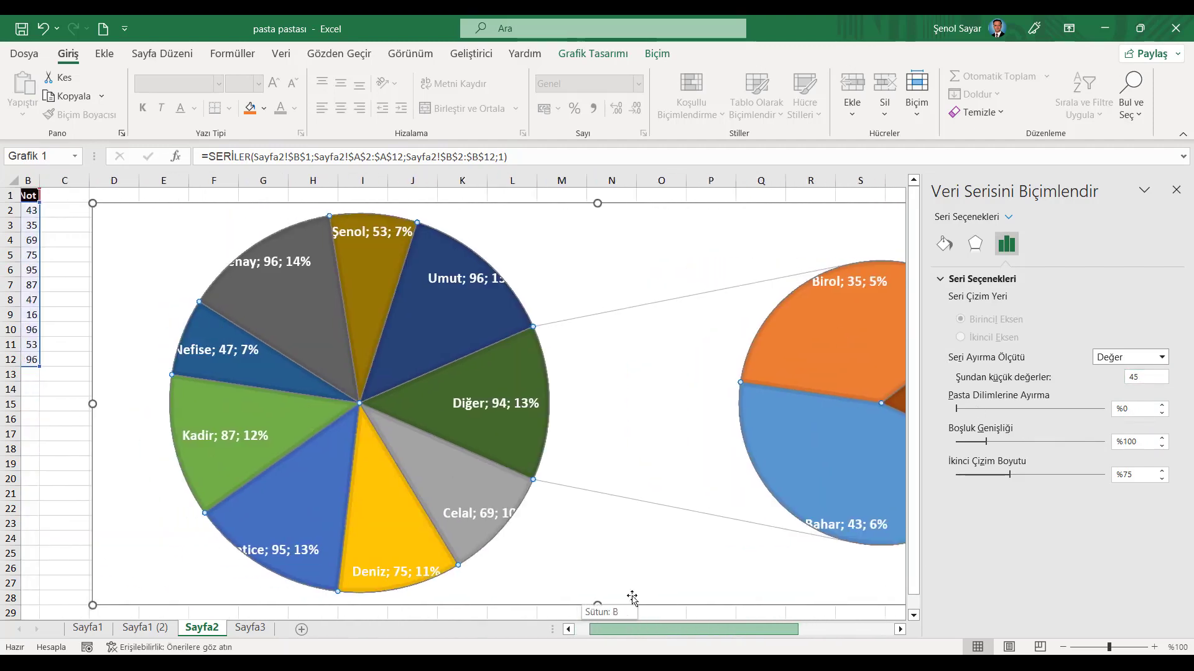
pyautogui.click(1161, 359)
pyautogui.click(1128, 408)
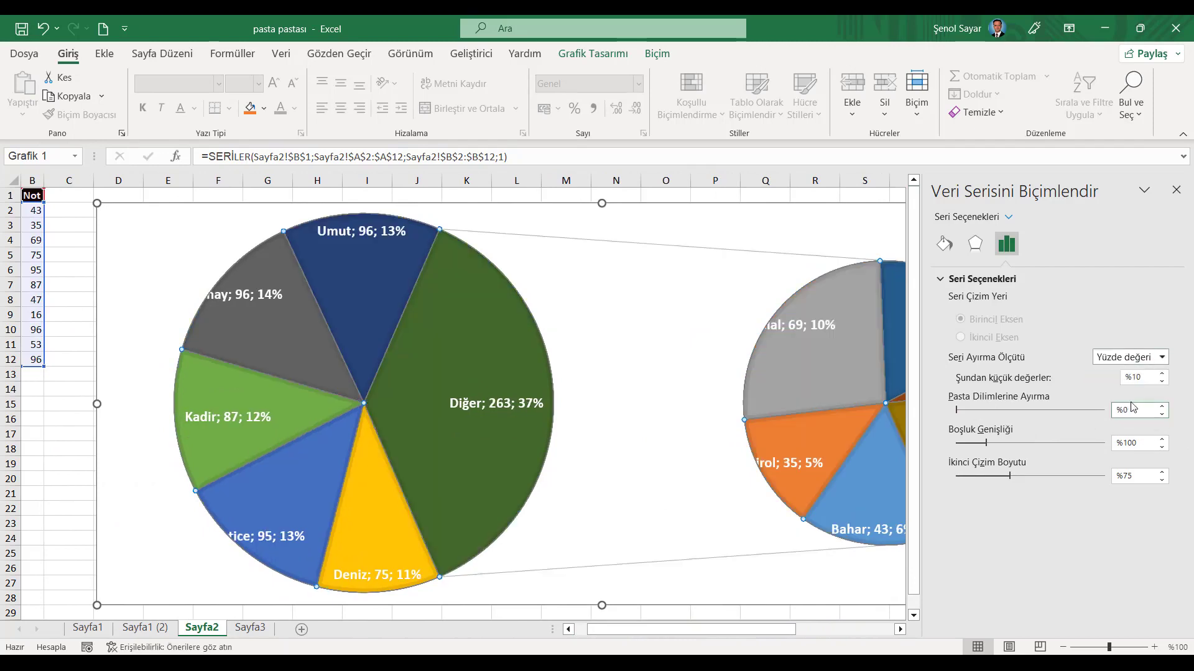
pyautogui.moveTo(691, 629); pyautogui.dragTo(677, 629)
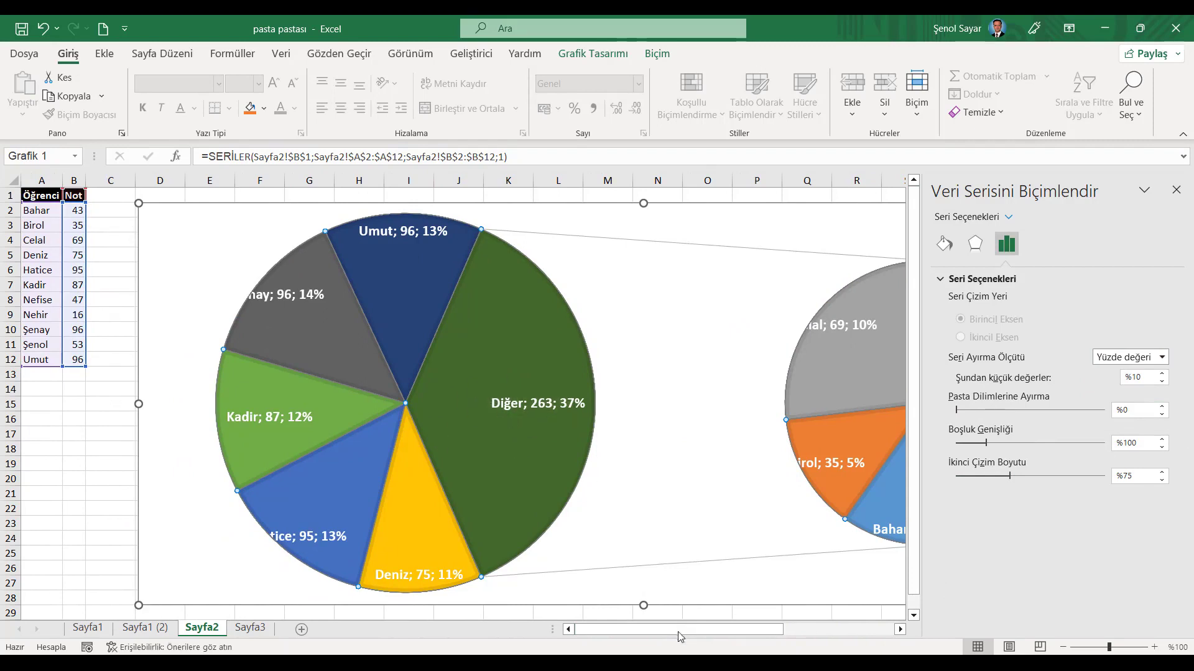
pyautogui.moveTo(684, 631); pyautogui.dragTo(721, 629)
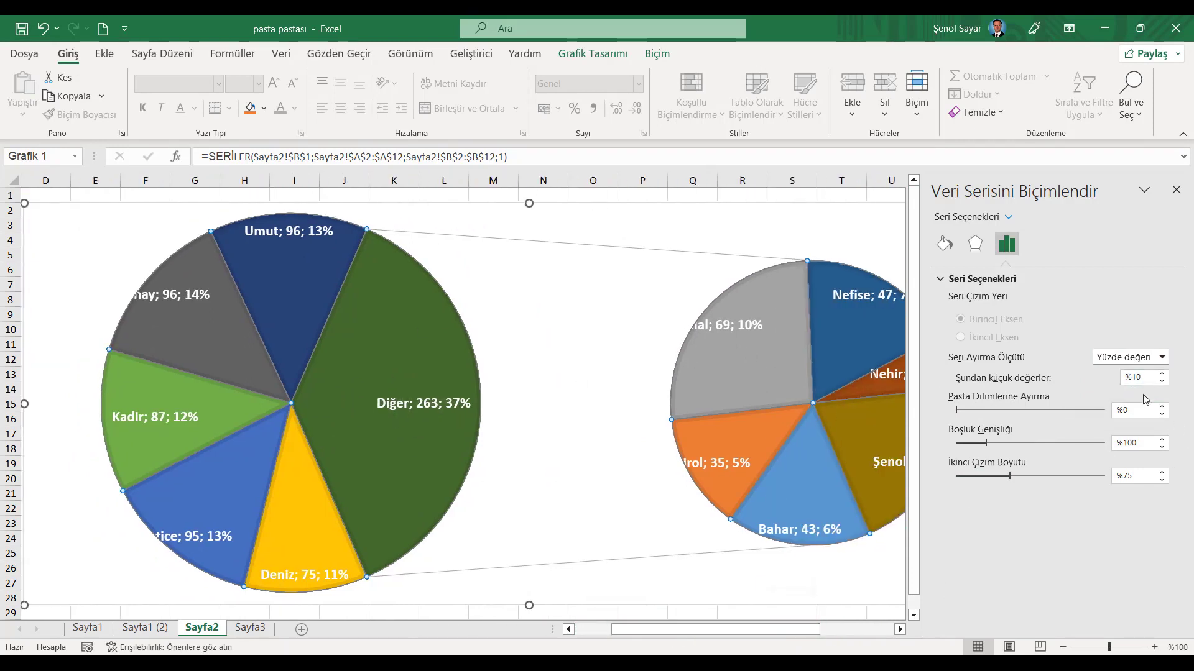
# - Try percentage cutoffs up to 14%, then lower the threshold back down
pyautogui.click(1163, 374)
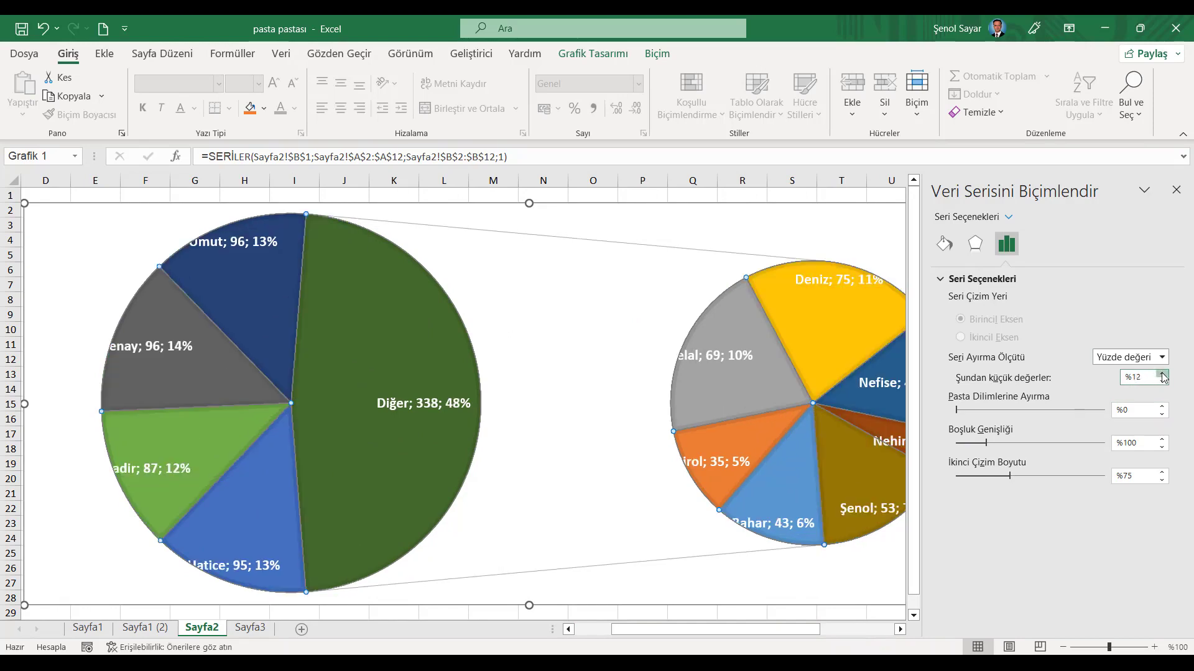
pyautogui.click(1162, 374)
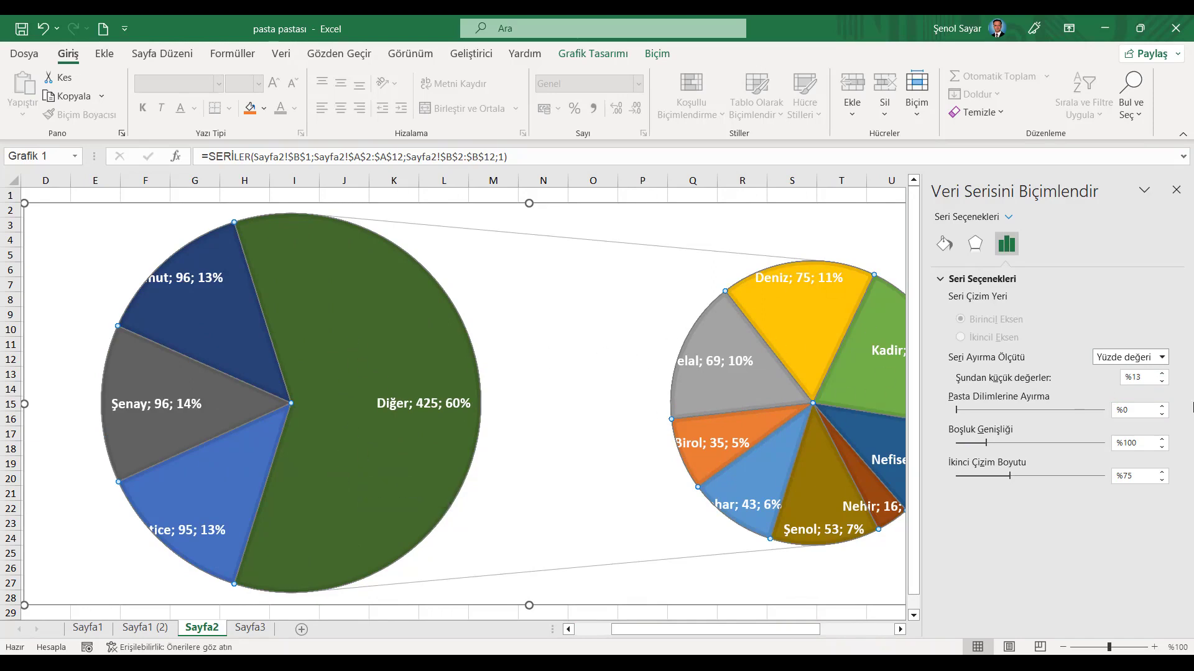
pyautogui.click(1162, 374)
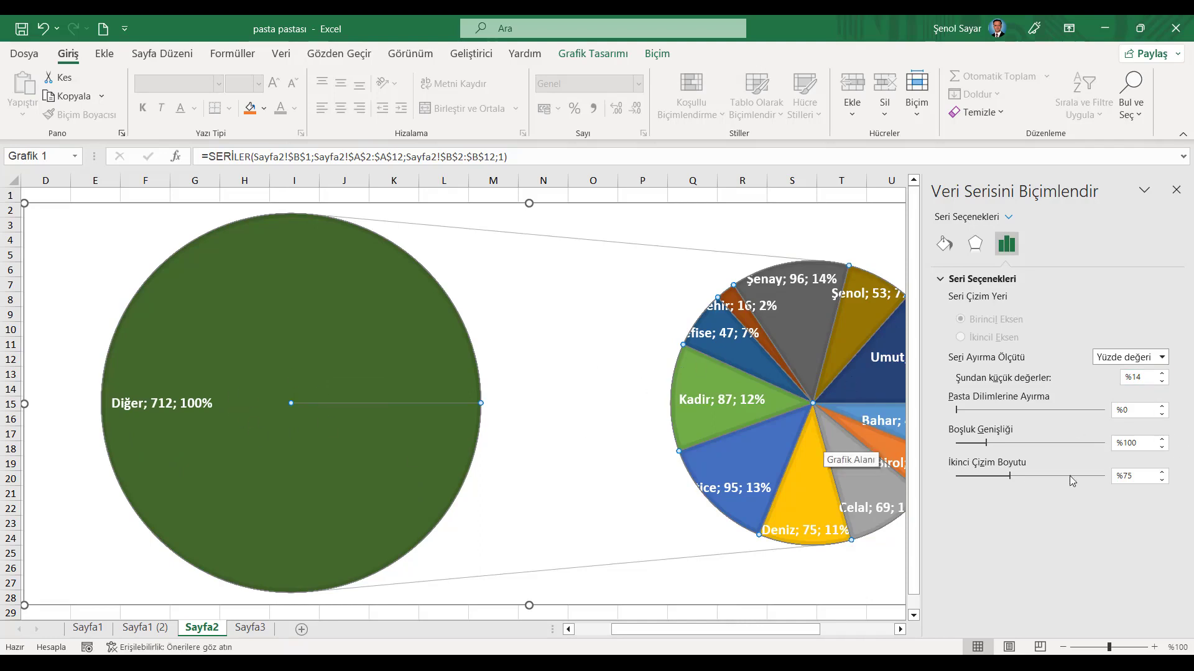
pyautogui.tripleClick(1163, 382)
pyautogui.doubleClick(1162, 381)
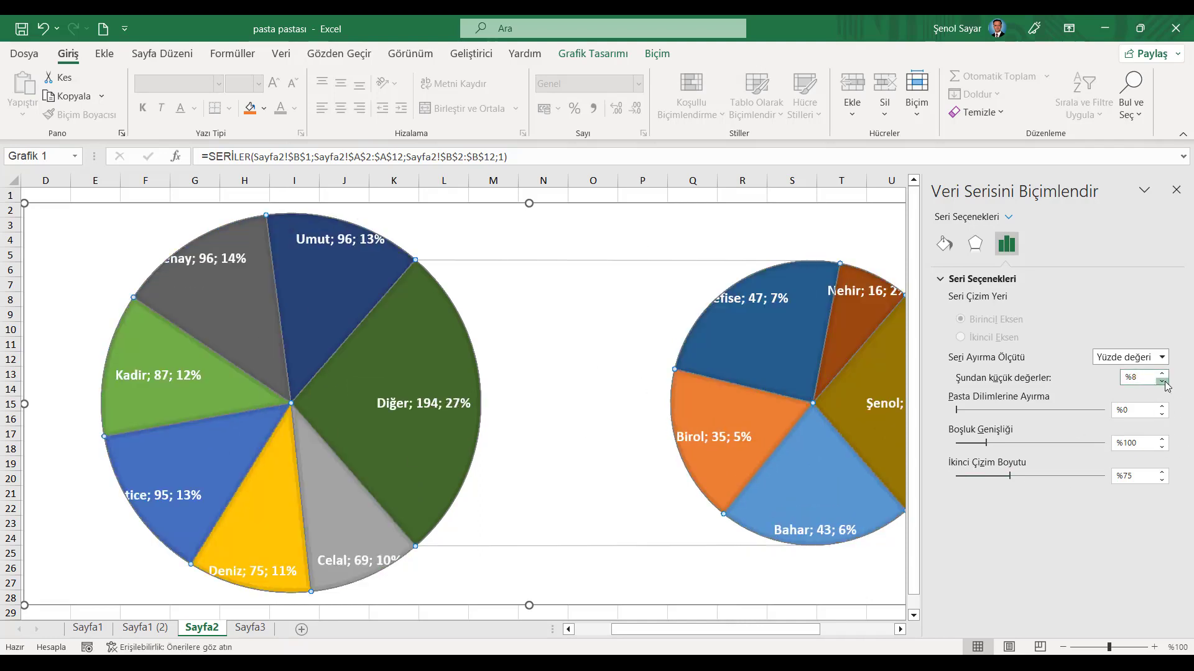
pyautogui.tripleClick(1162, 382)
pyautogui.tripleClick(1162, 381)
pyautogui.click(1162, 382)
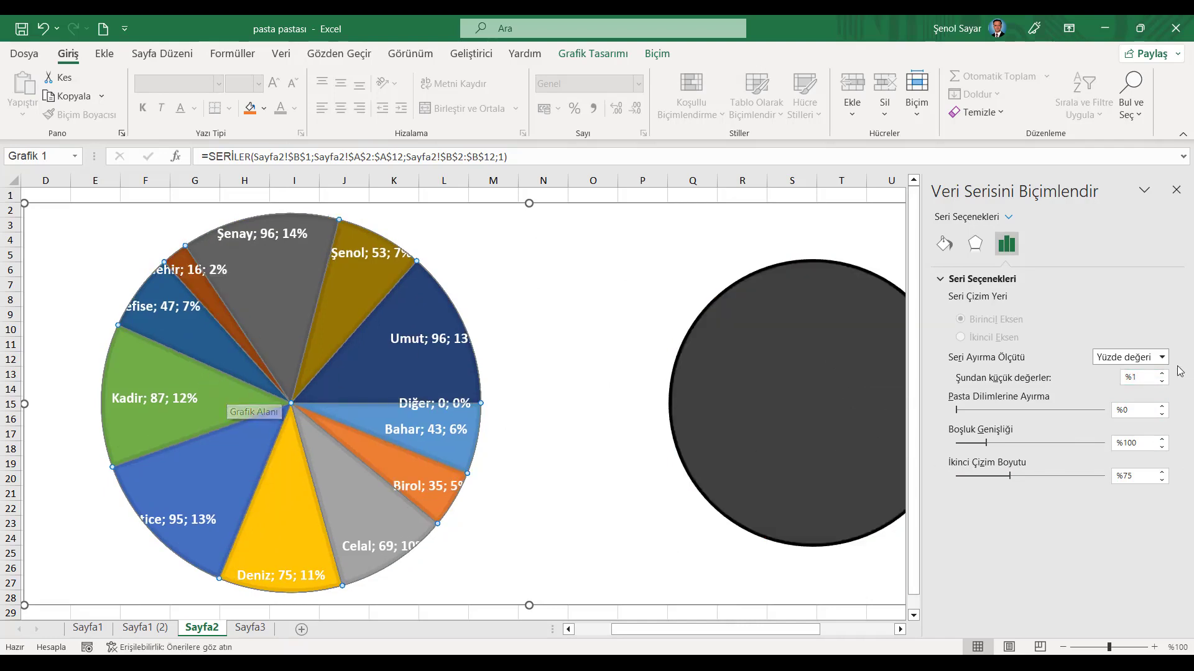
# - Raise the percentage cutoff stepwise from 2% to 10%, making Diğer 263; 37%
pyautogui.click(1162, 374)
pyautogui.click(1162, 375)
pyautogui.click(1162, 375)
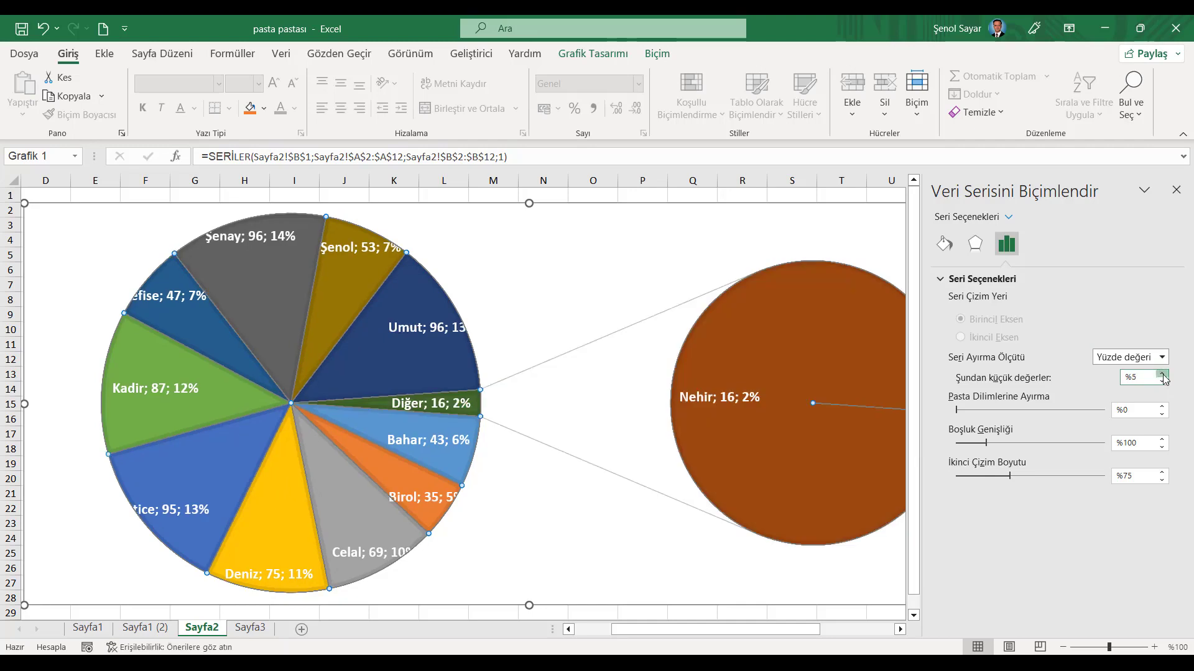
pyautogui.click(1162, 374)
pyautogui.click(1162, 375)
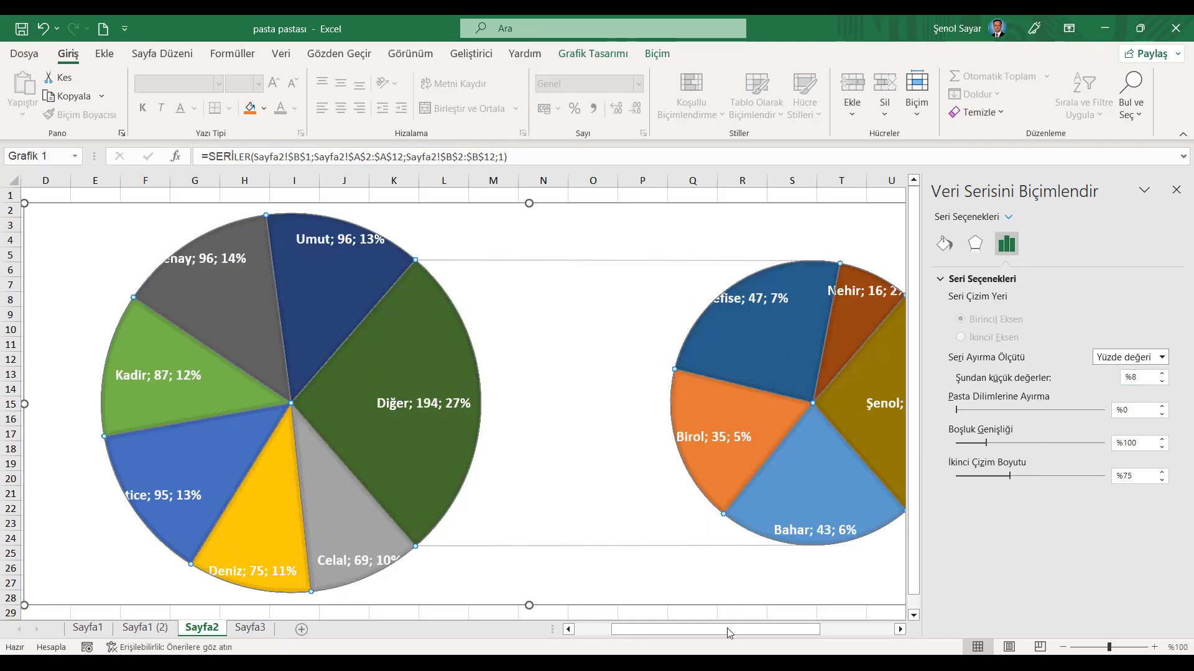
pyautogui.click(606, 630)
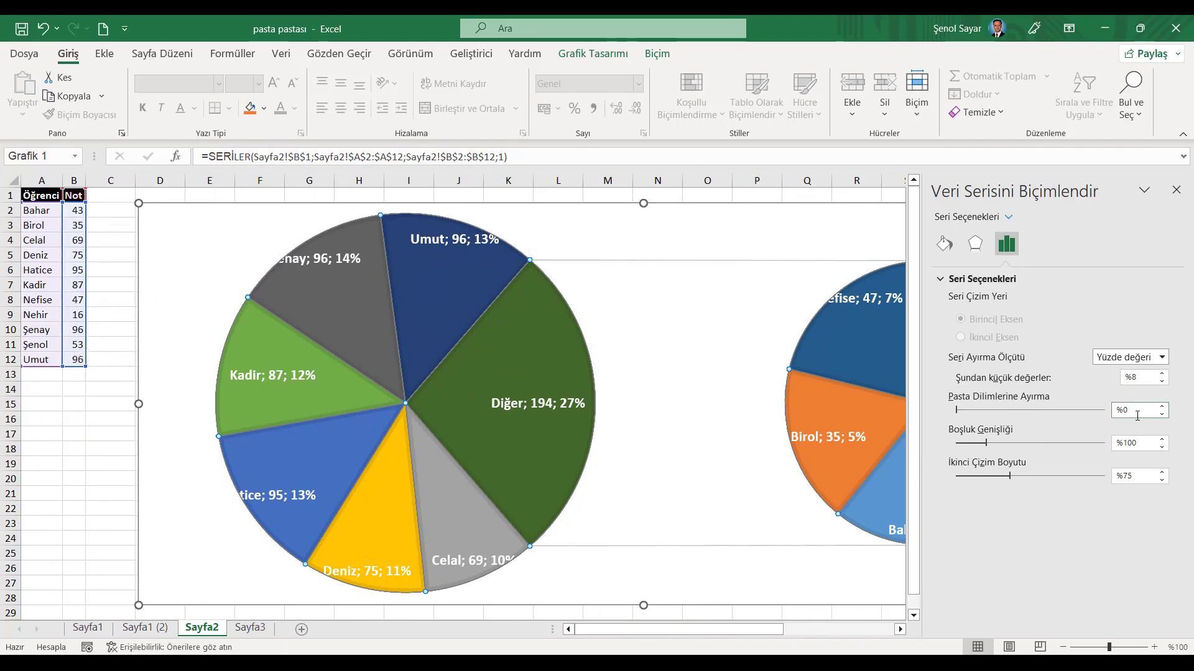
pyautogui.click(1162, 374)
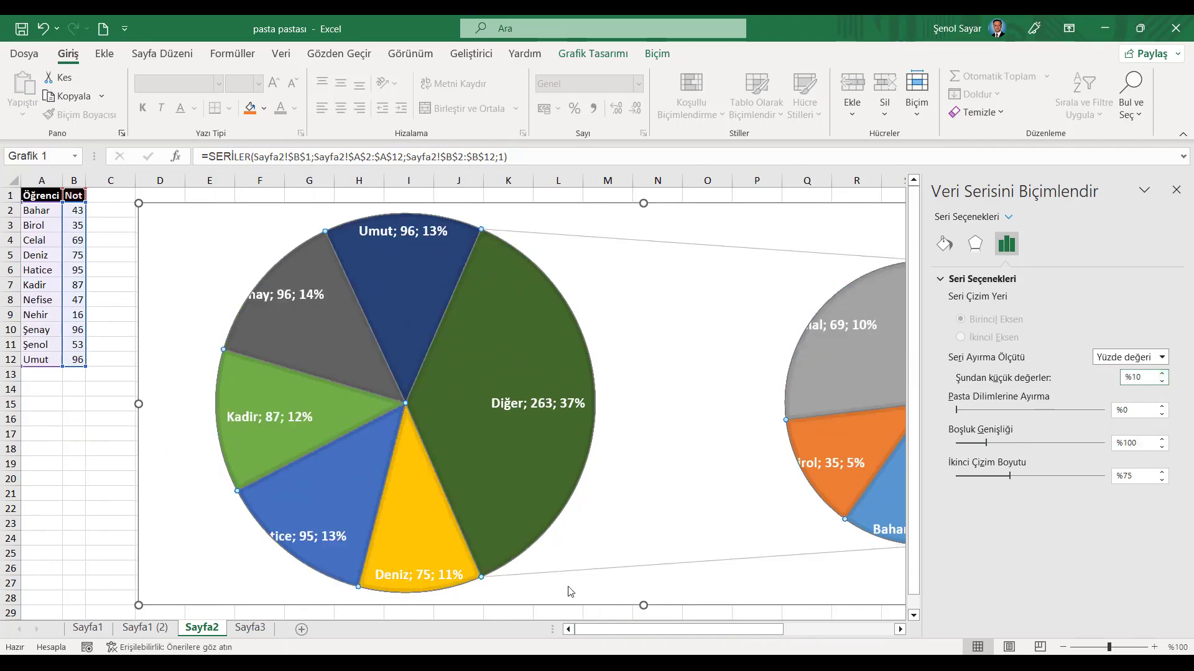
pyautogui.click(1161, 357)
# - Split the series by Custom, trying Şenay's slice in the second plot before returning it to the first
pyautogui.click(1119, 423)
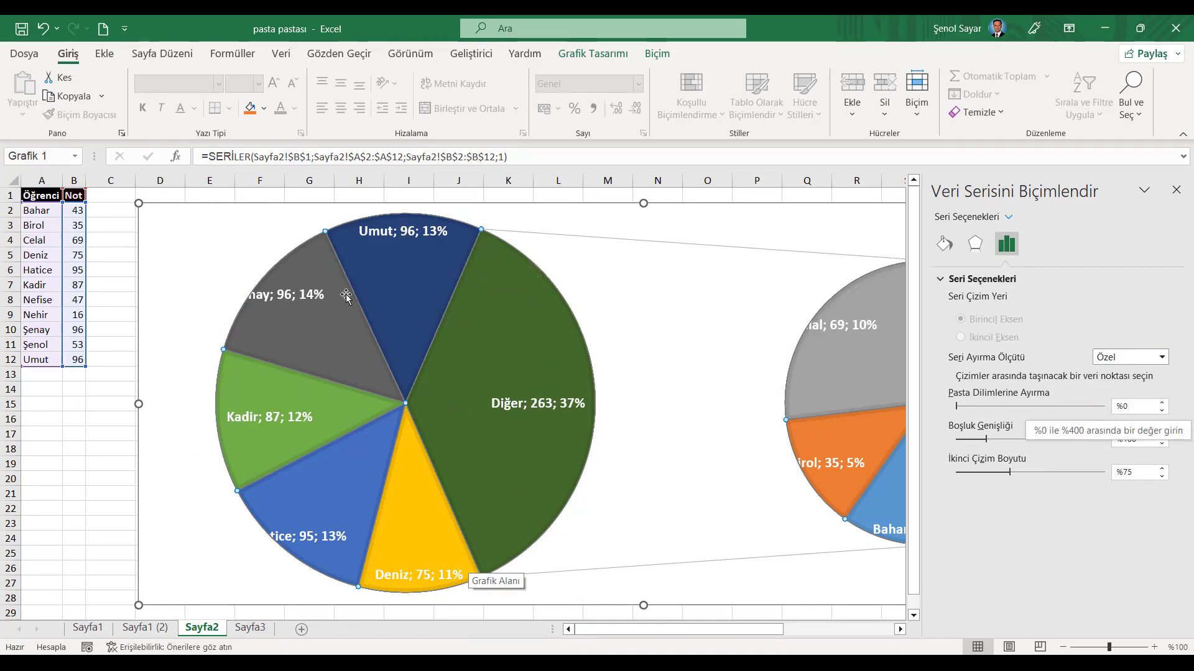
pyautogui.moveTo(313, 338)
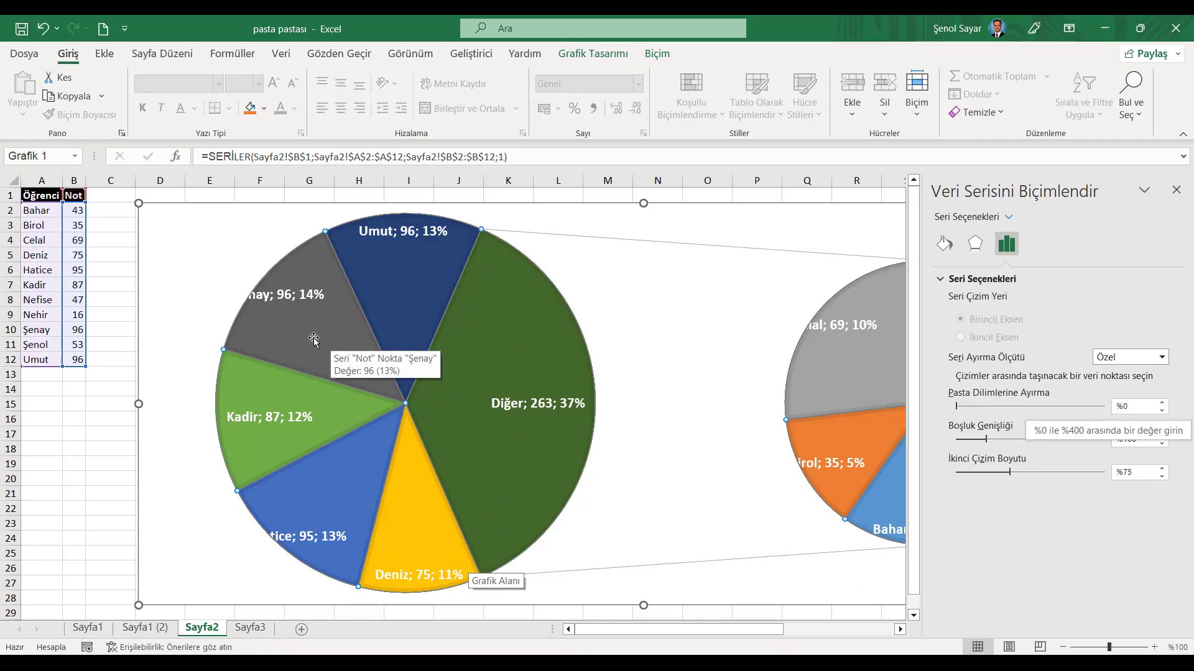
pyautogui.click(307, 332)
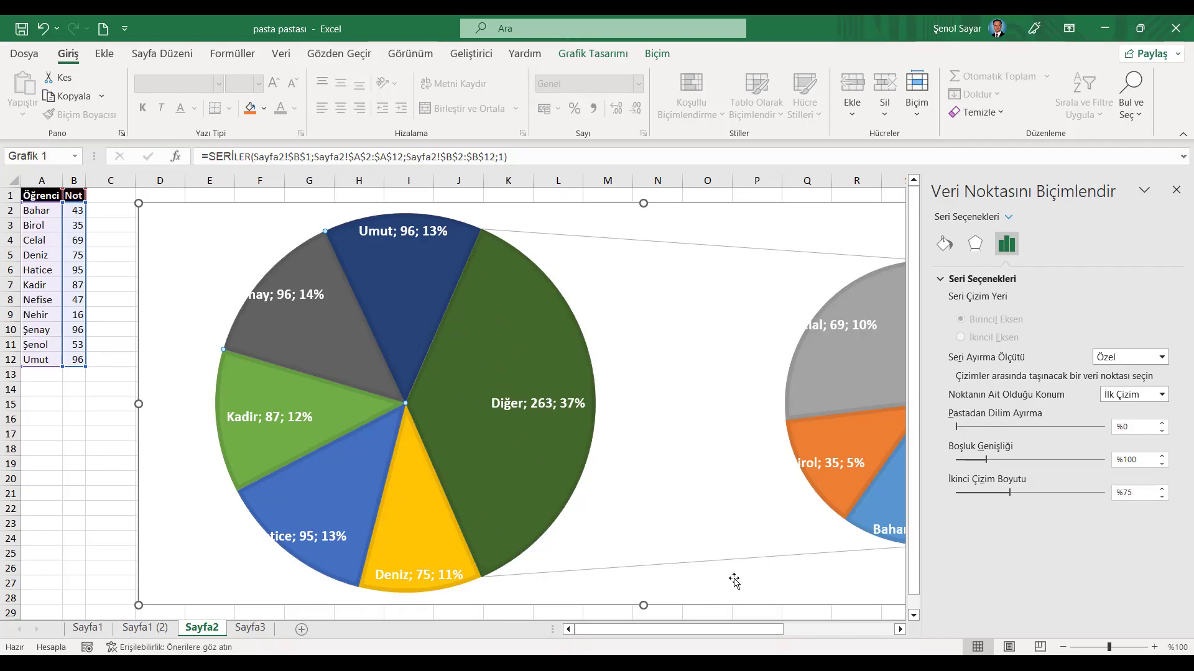
pyautogui.click(1161, 395)
pyautogui.click(1147, 427)
pyautogui.moveTo(762, 629); pyautogui.dragTo(815, 633)
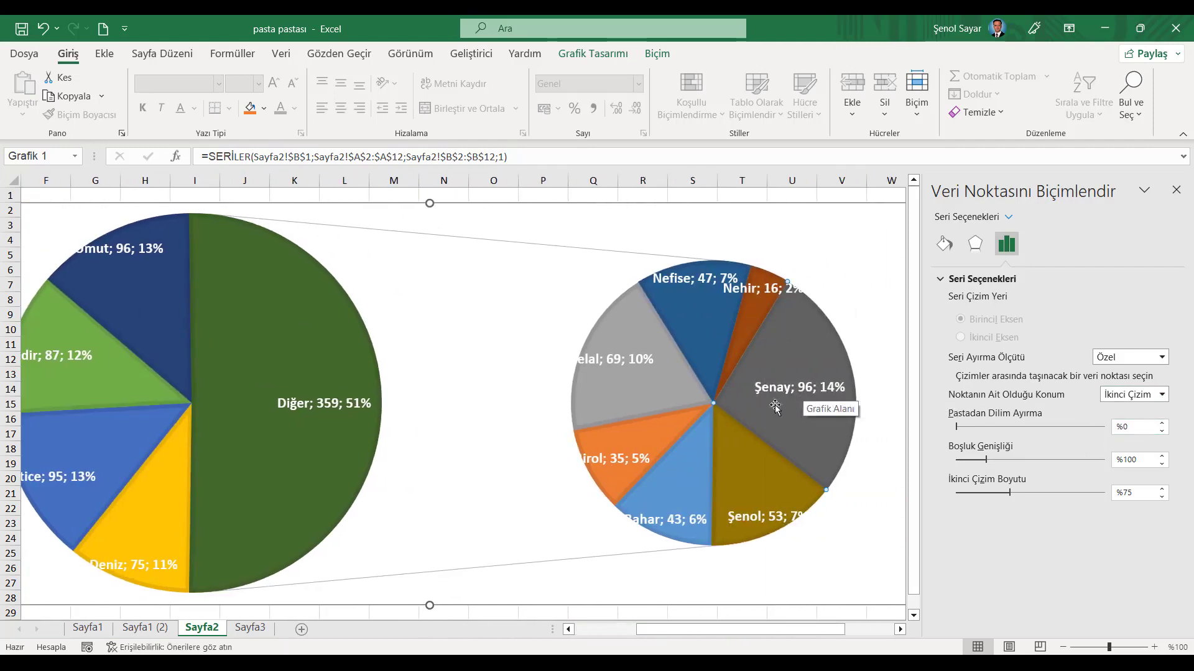
pyautogui.moveTo(718, 629); pyautogui.dragTo(658, 629)
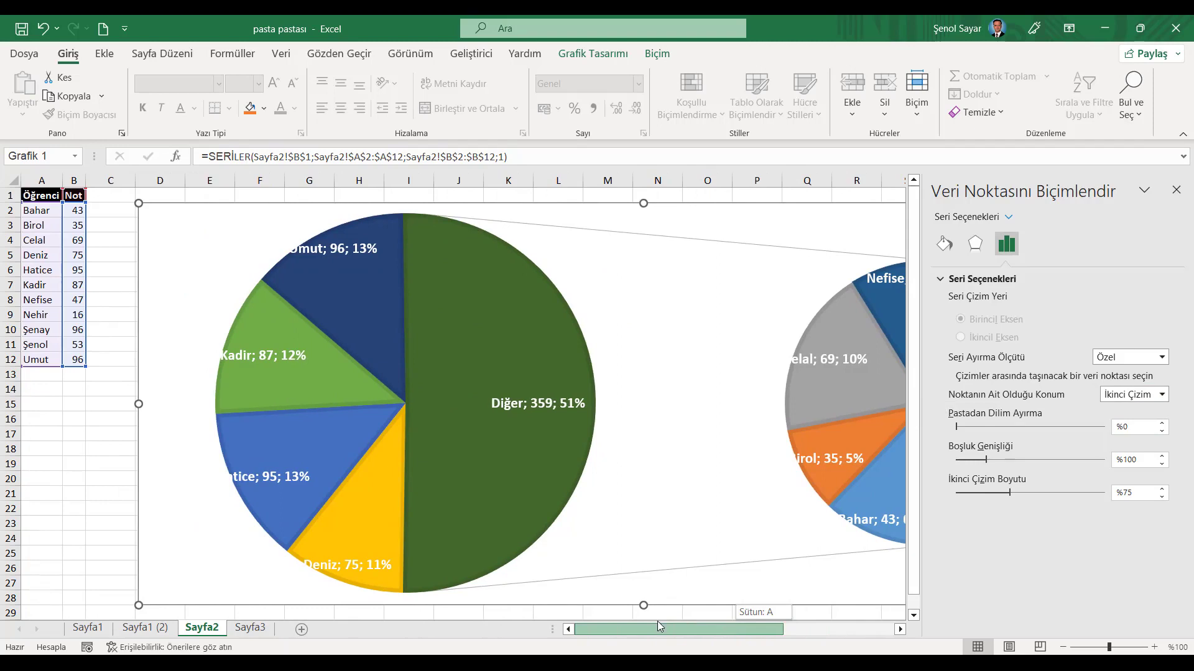
pyautogui.click(1161, 394)
pyautogui.click(1149, 410)
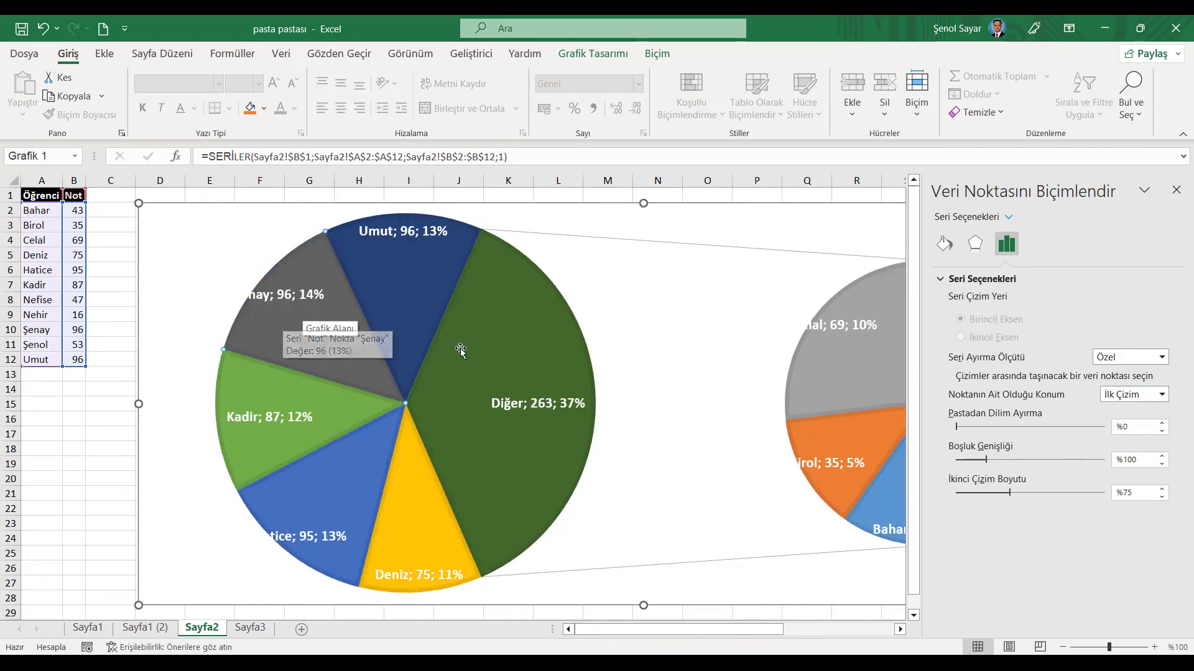
# - Assign Hatice's slice to the secondary pie
pyautogui.click(345, 494)
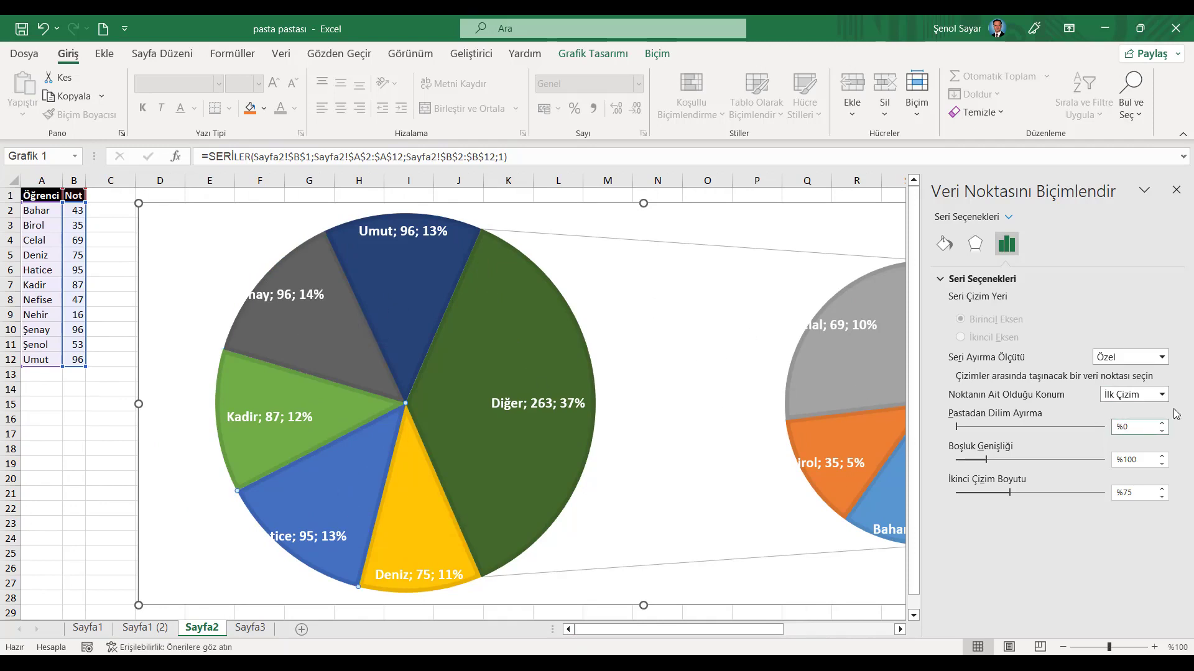
pyautogui.click(1161, 395)
pyautogui.click(1131, 428)
# - Set the gap width between the two pies to 64%
pyautogui.moveTo(764, 629); pyautogui.dragTo(833, 641)
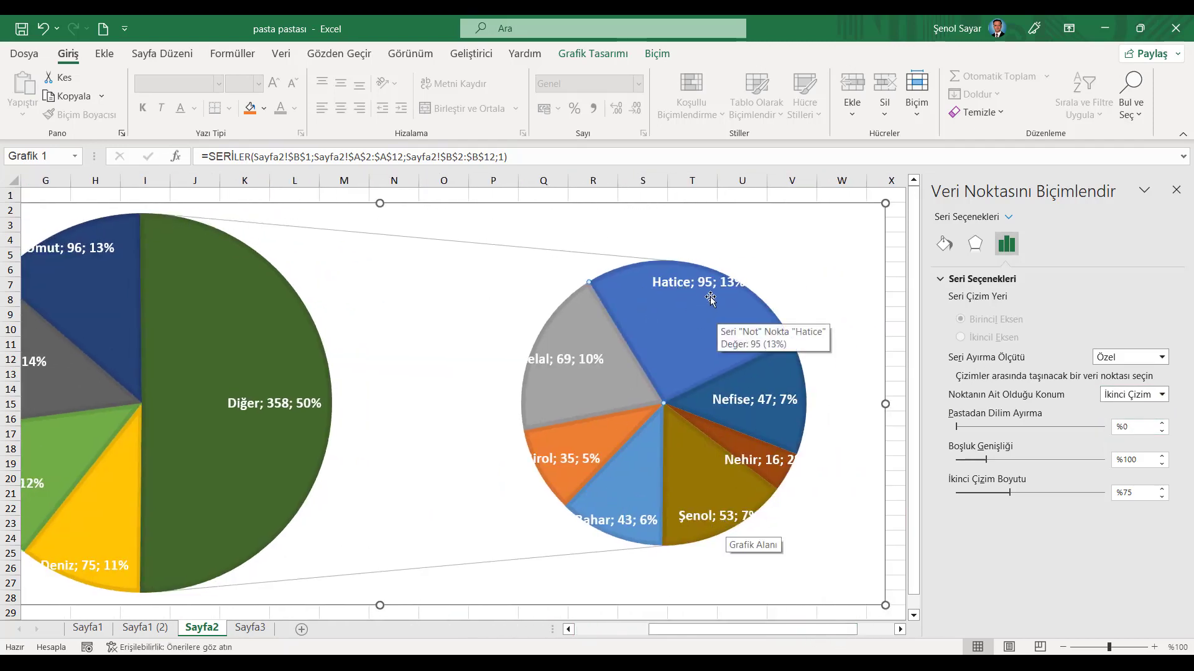
pyautogui.moveTo(630, 629); pyautogui.dragTo(557, 638)
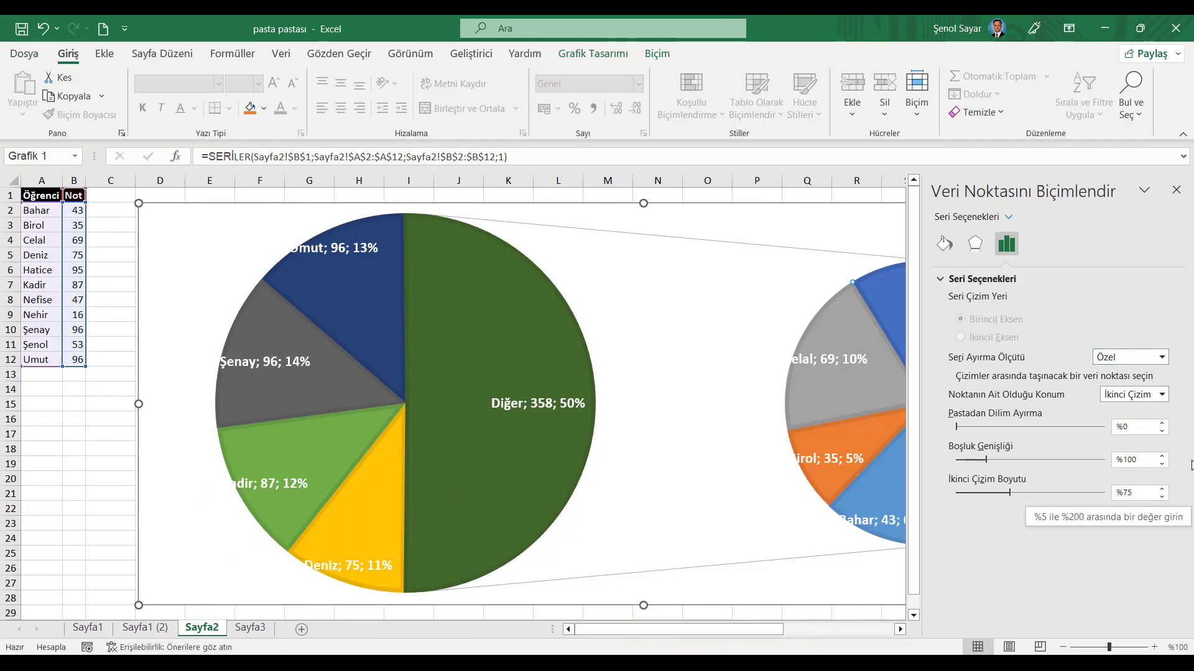
pyautogui.click(1161, 456)
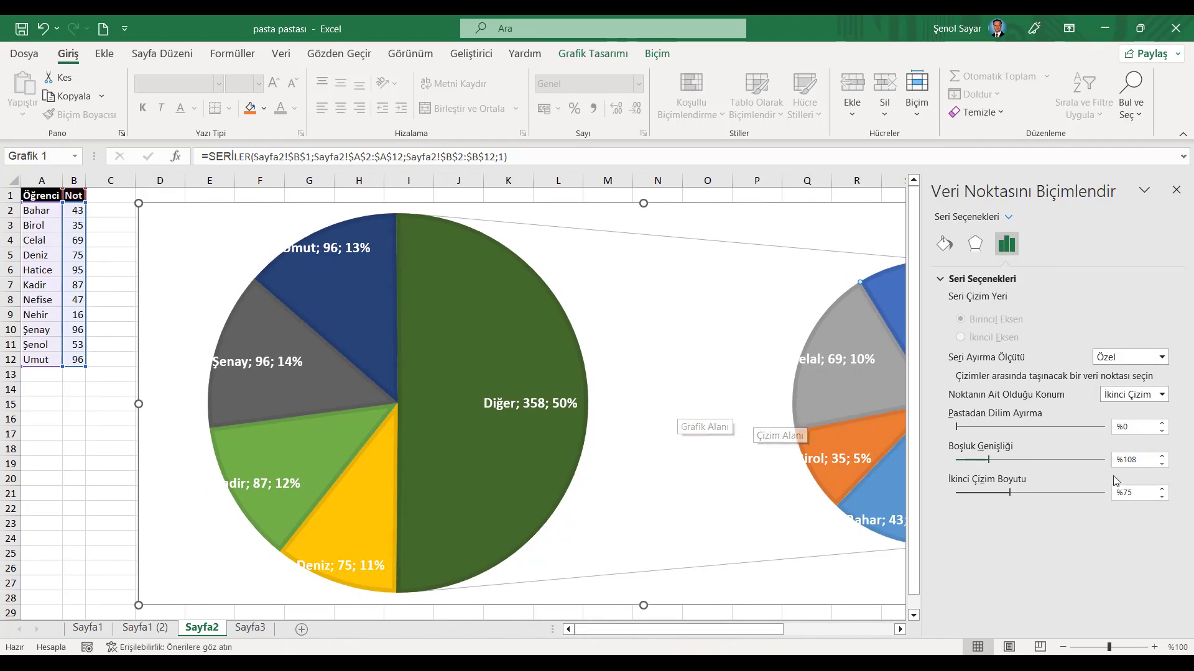
pyautogui.click(1166, 465)
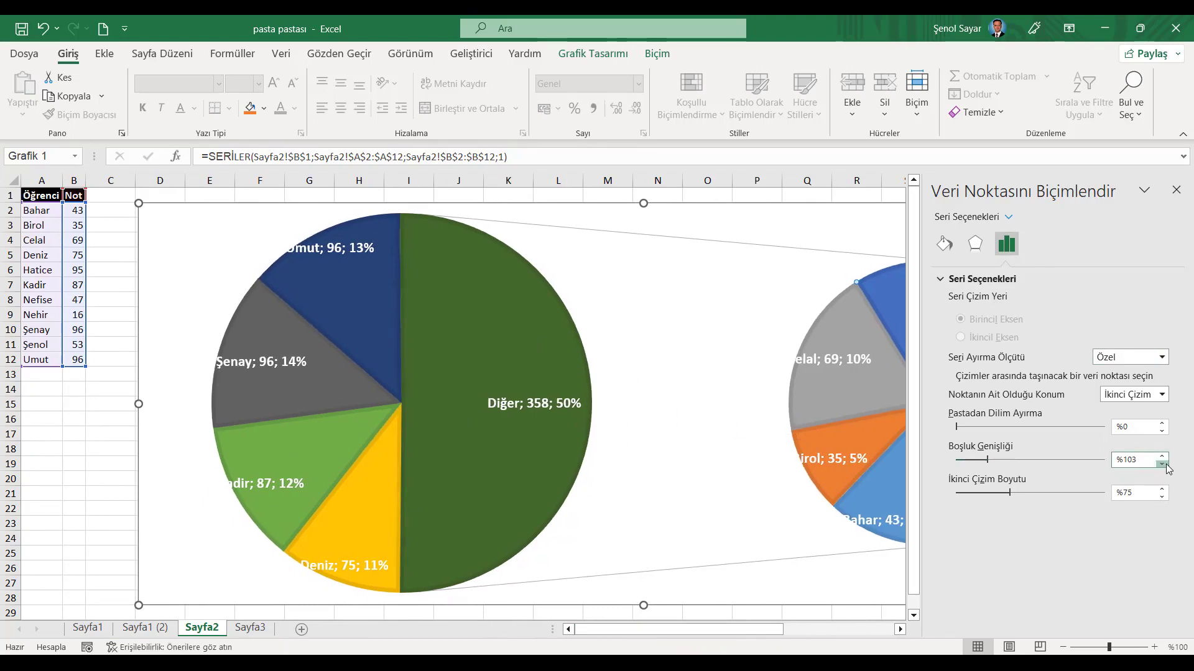
pyautogui.click(1161, 463)
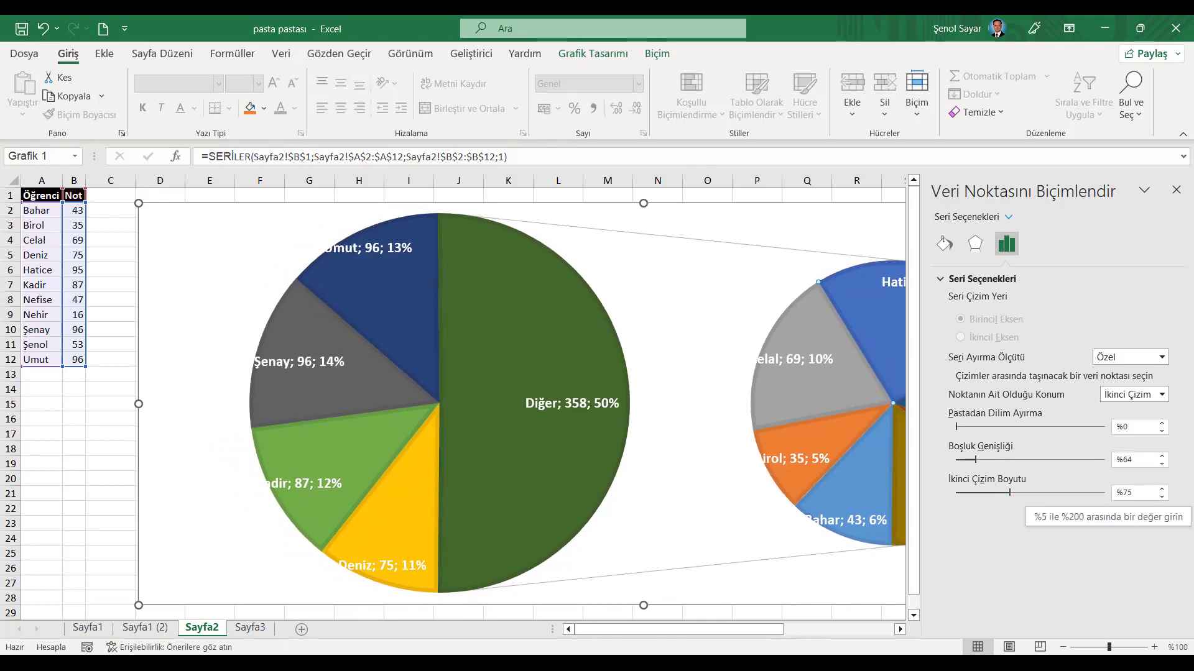
# - Set the second plot size to 62% of the main pie
pyautogui.click(1163, 490)
pyautogui.click(1163, 491)
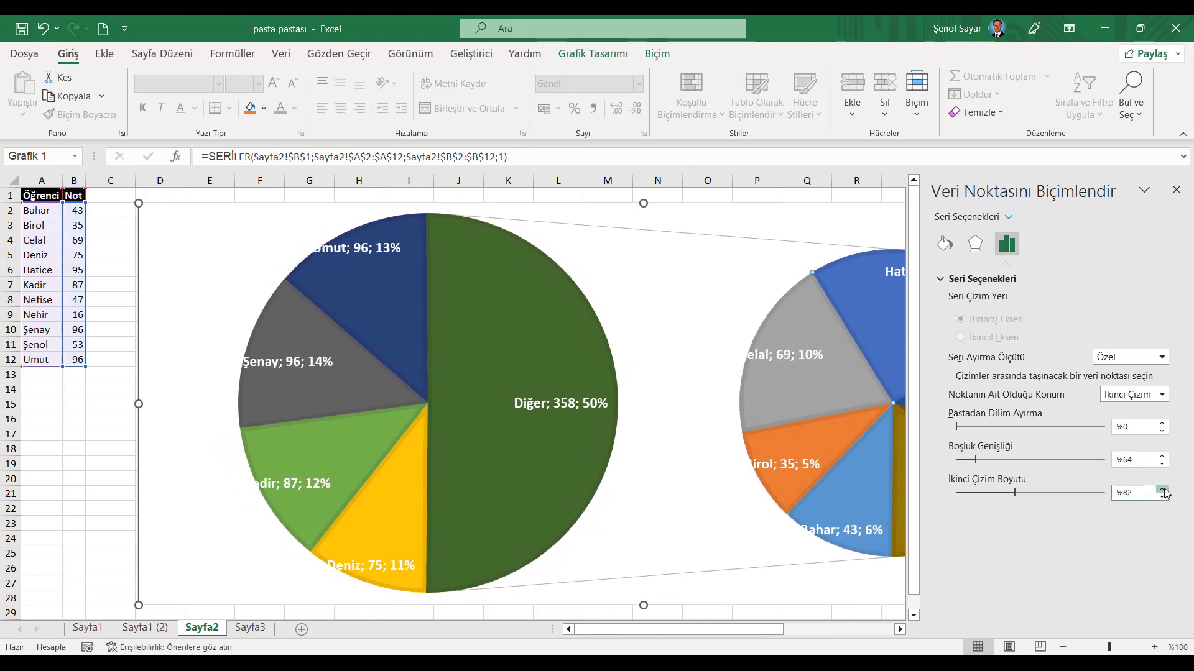
pyautogui.click(1163, 491)
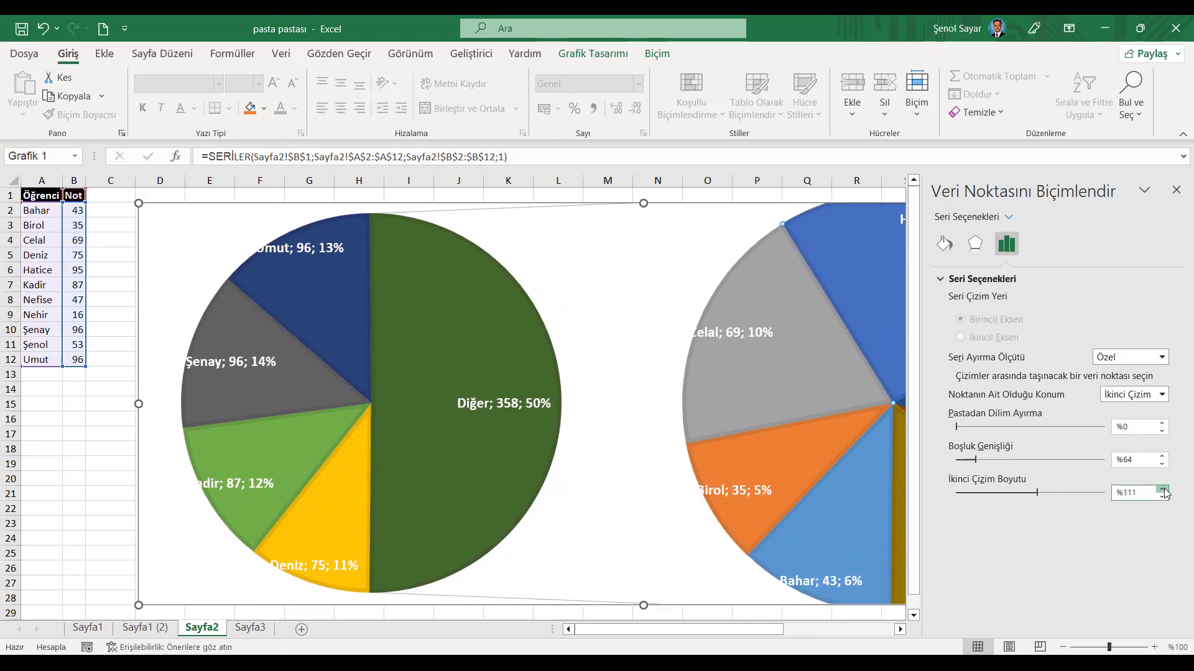
pyautogui.click(1161, 496)
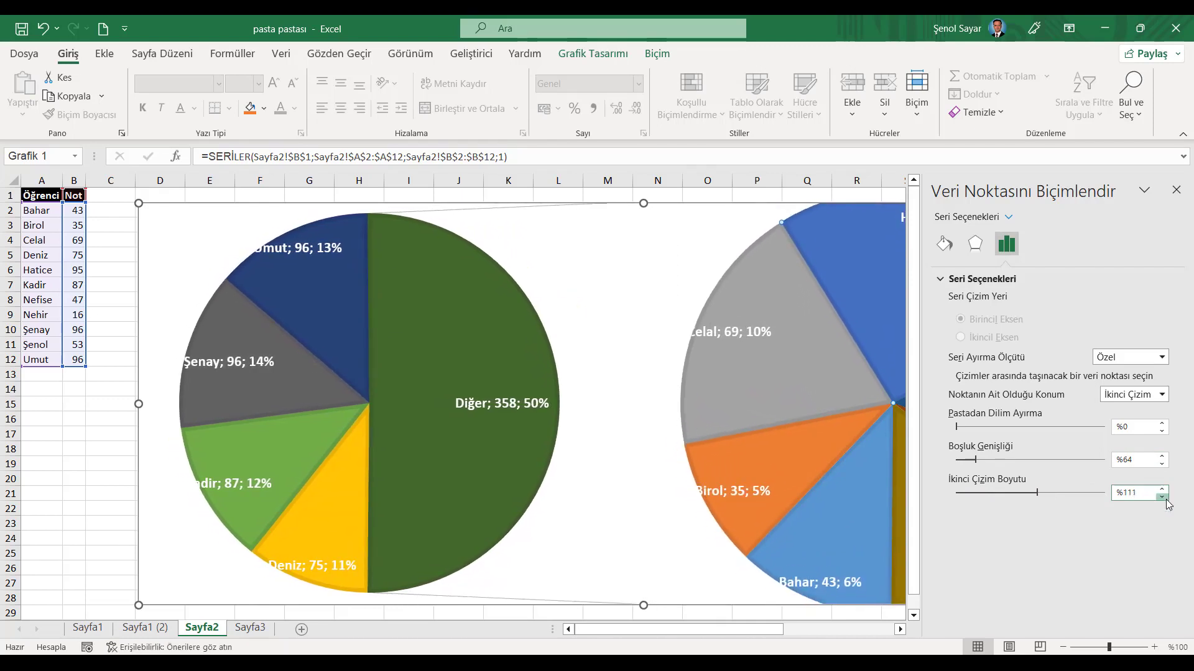
pyautogui.moveTo(1161, 497); pyautogui.dragTo(1162, 496)
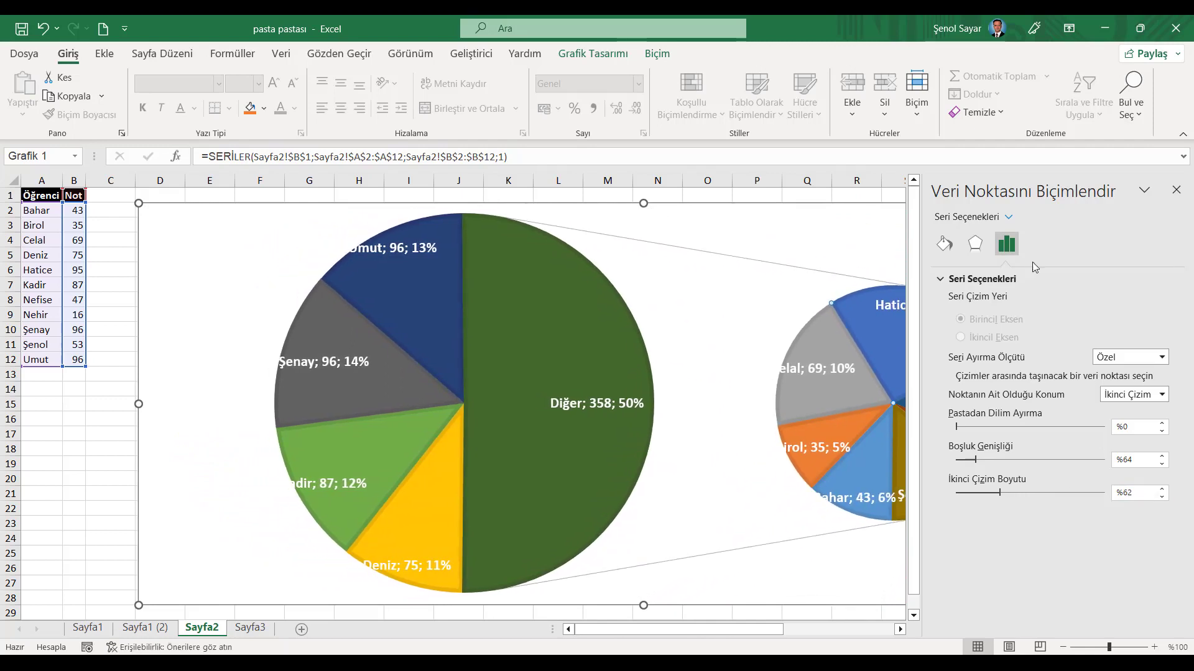
# - Change the pie series chart type to Bar of Pie
pyautogui.click(1176, 189)
pyautogui.rightClick(546, 323)
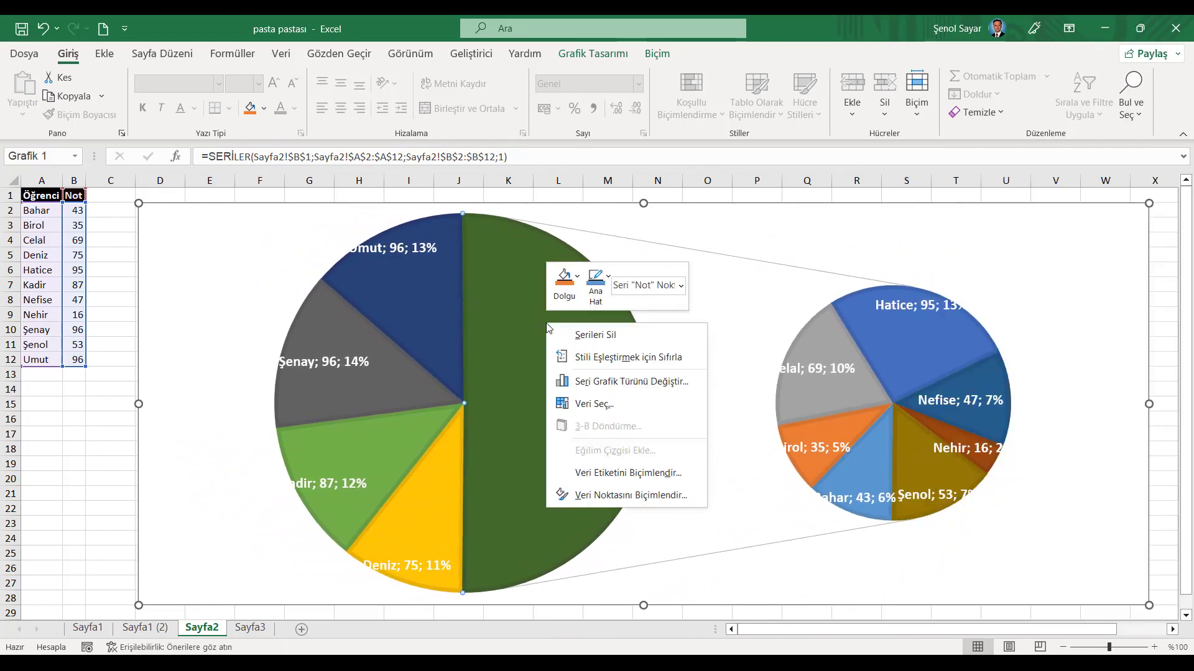
pyautogui.click(622, 381)
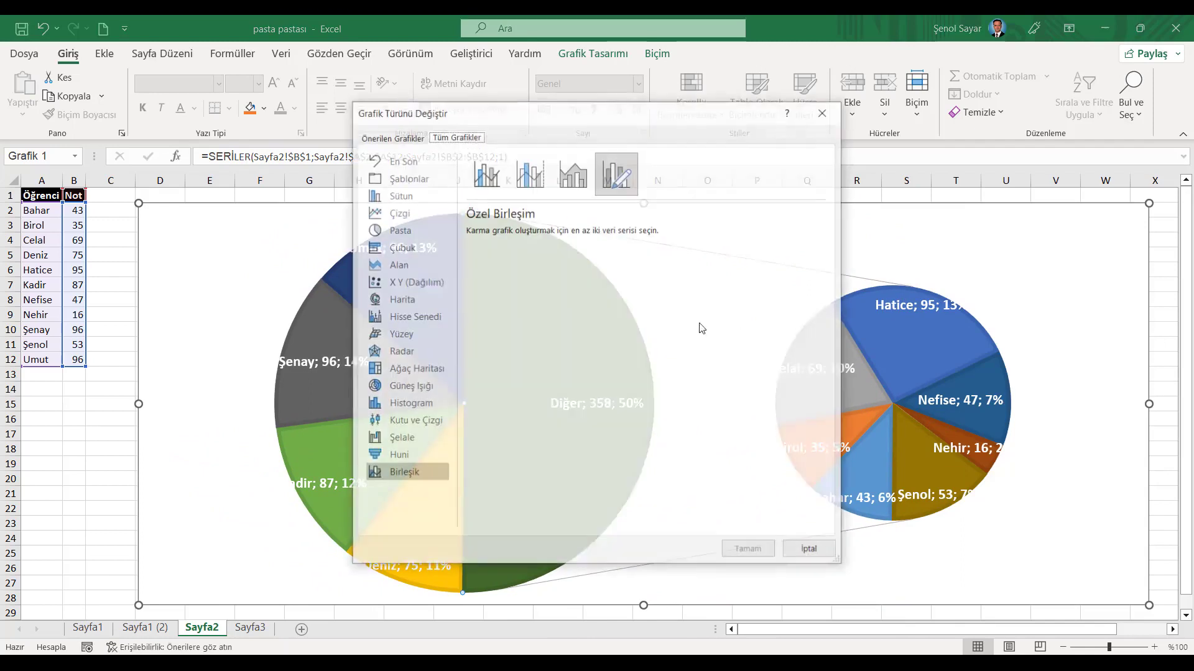
pyautogui.click(414, 235)
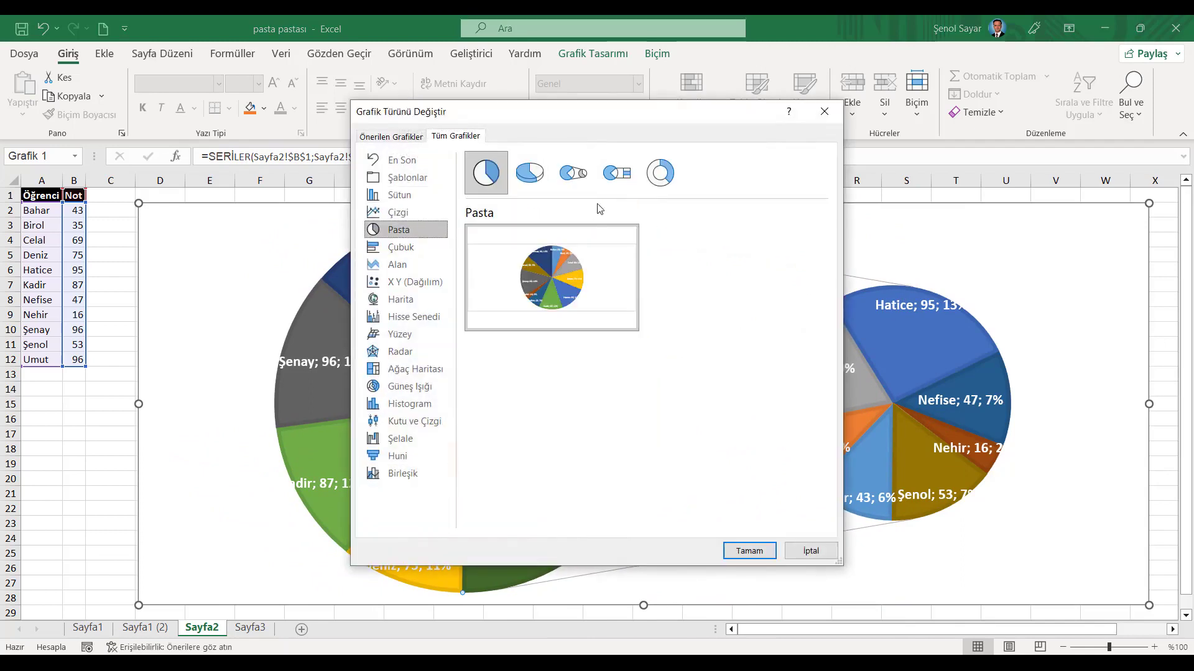
pyautogui.click(616, 172)
pyautogui.click(748, 551)
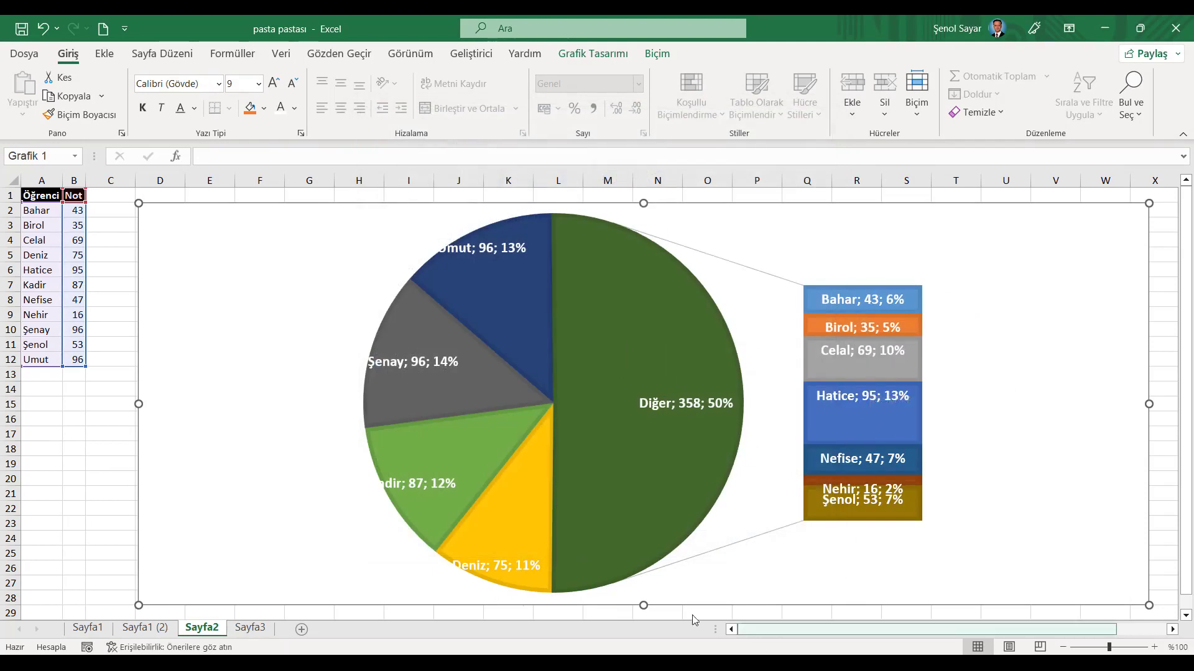
pyautogui.click(79, 212)
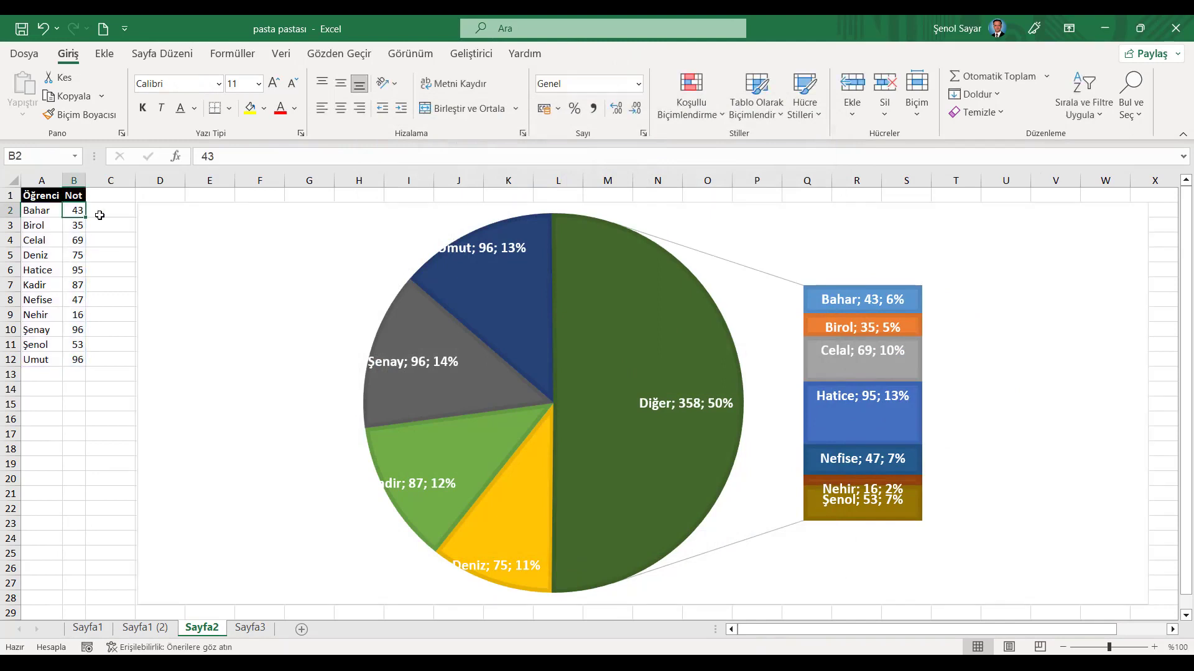
# - Enter a RASTGELEARADA random-grade formula in B2 and fill it down to B12
pyautogui.write('=ras')
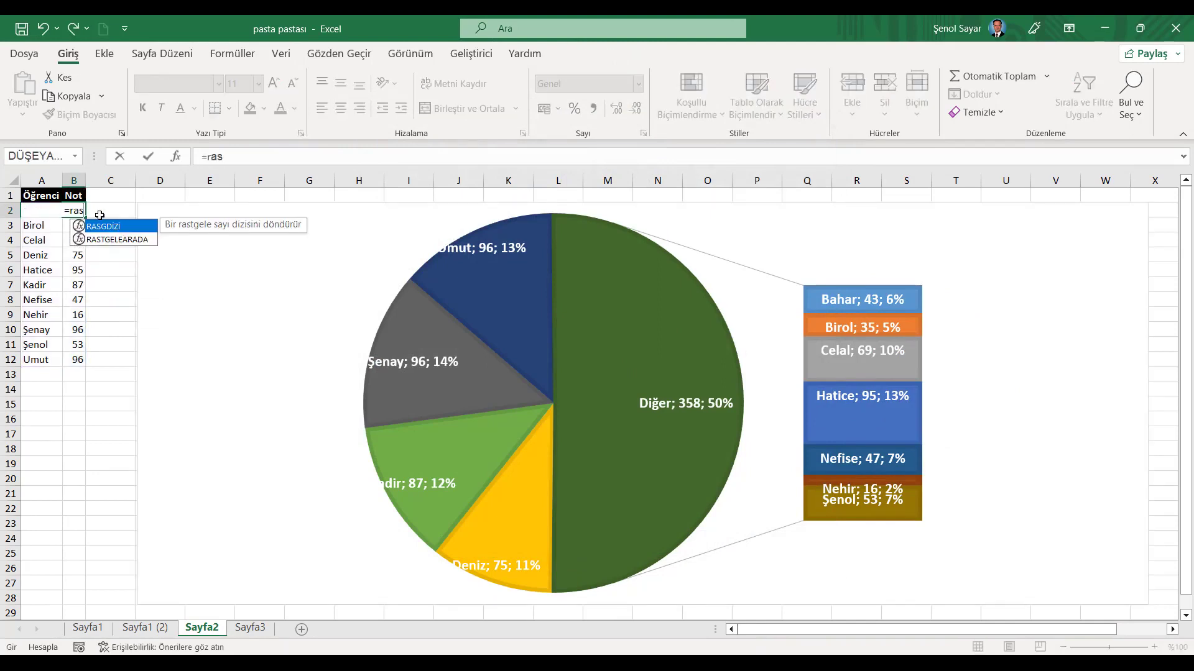
pyautogui.press('Down')
pyautogui.press('Tab')
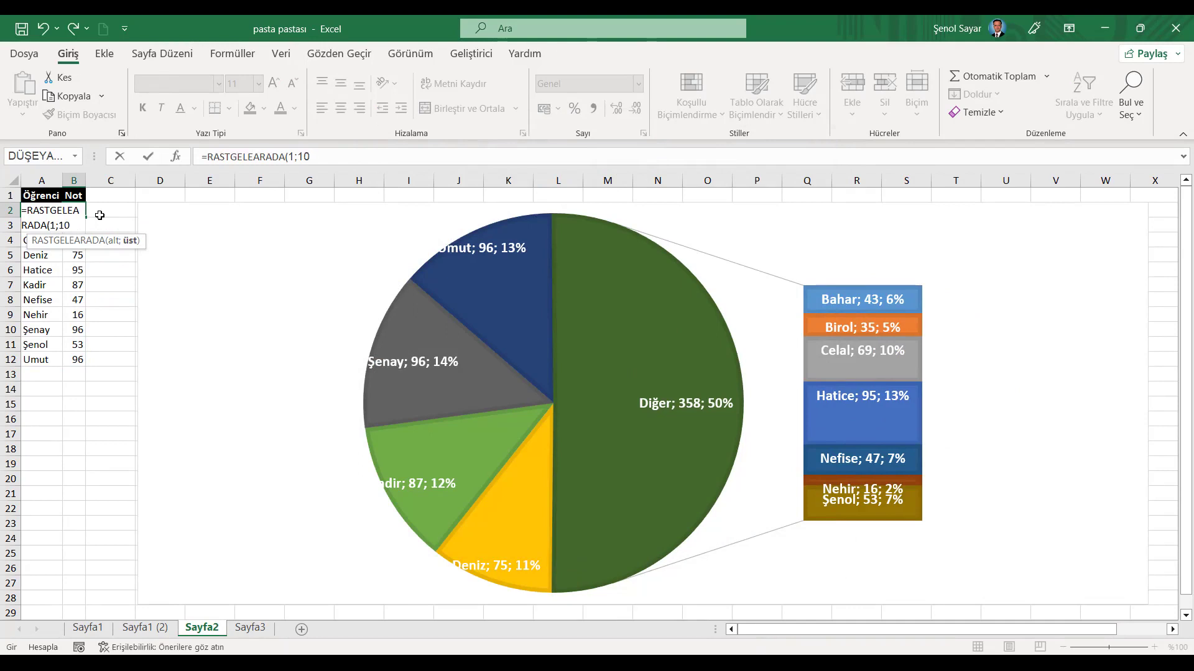
pyautogui.press('Return')
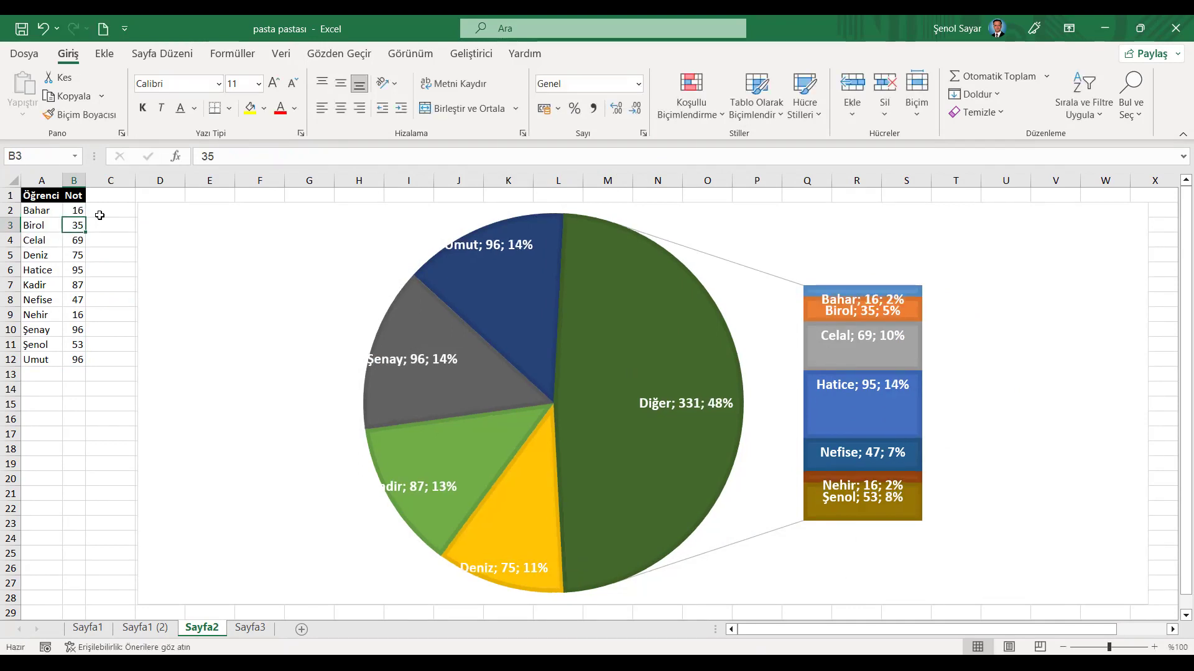
pyautogui.click(74, 211)
pyautogui.doubleClick(85, 217)
pyautogui.hotkey('ctrl', 'Home')
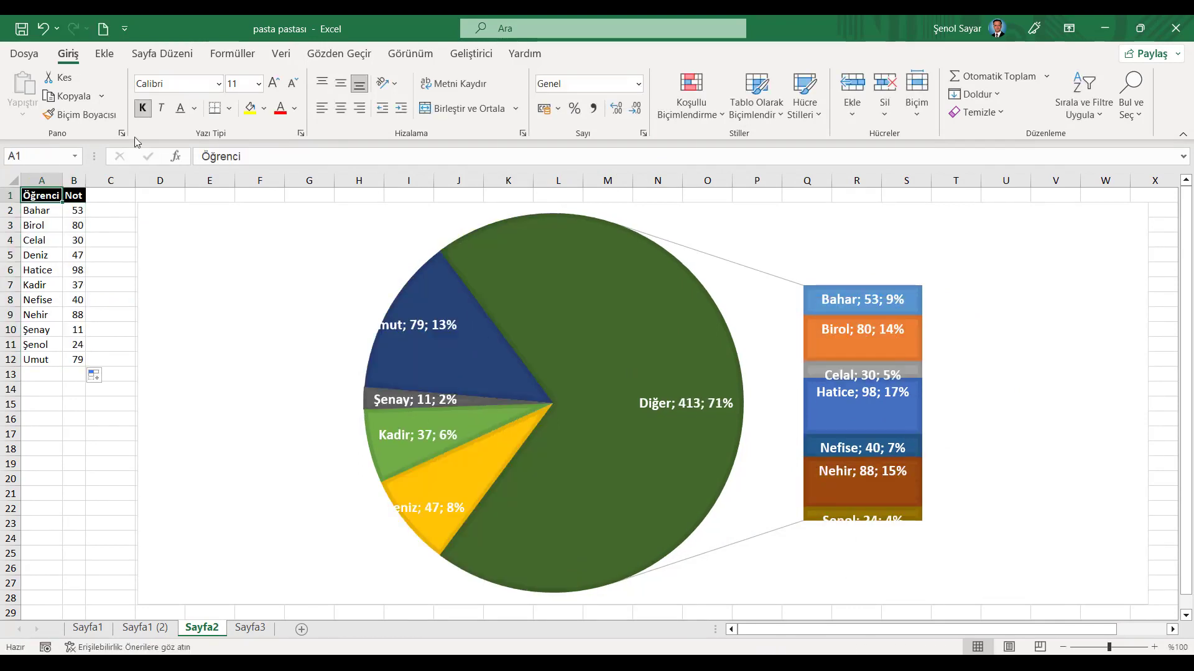
# - Recalculate the random grades several times with Calculate Now, then minimise Excel
pyautogui.click(240, 62)
pyautogui.click(968, 87)
pyautogui.click(968, 90)
pyautogui.click(970, 89)
pyautogui.click(976, 87)
pyautogui.click(983, 87)
pyautogui.click(988, 87)
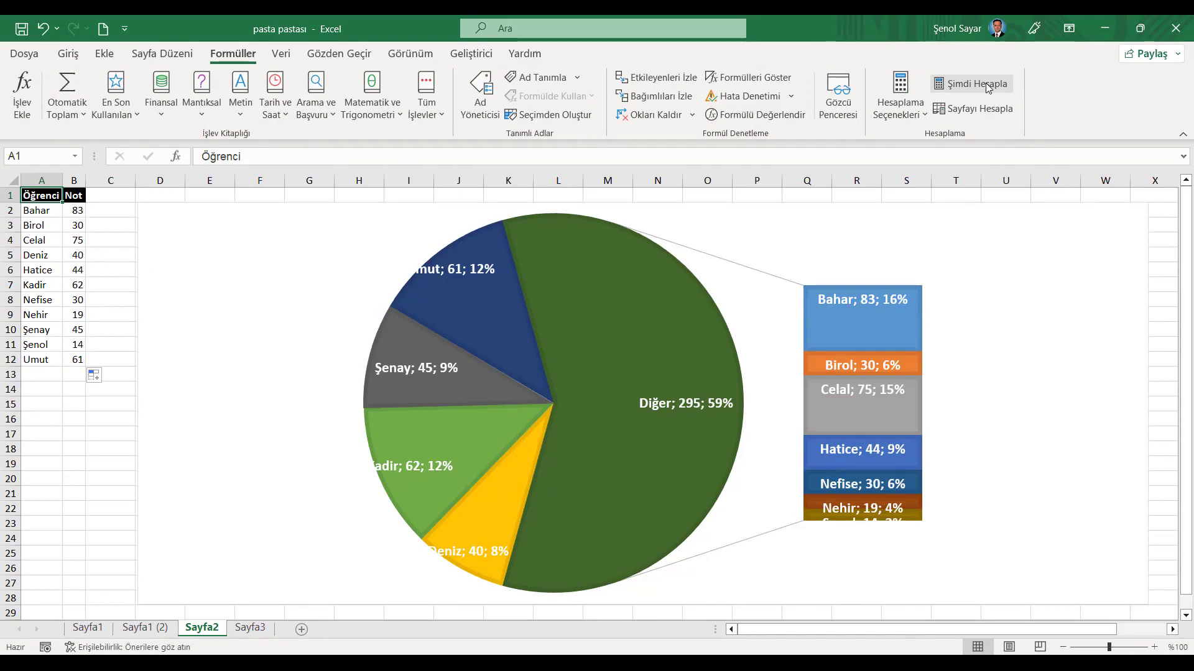
pyautogui.click(1104, 28)
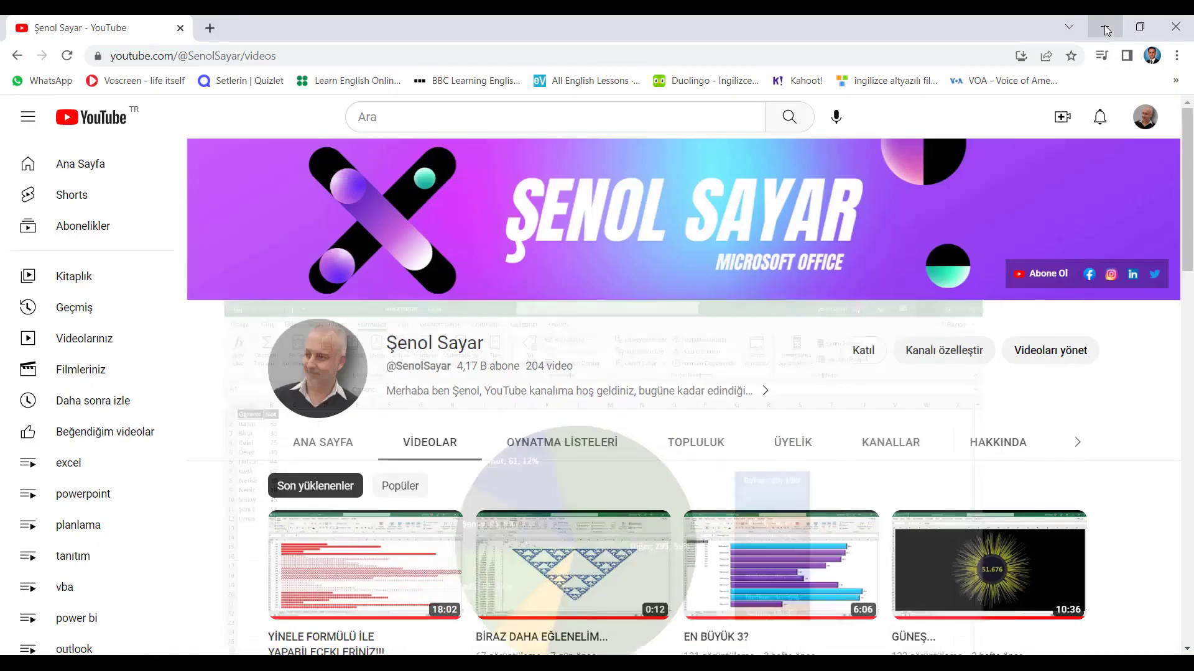